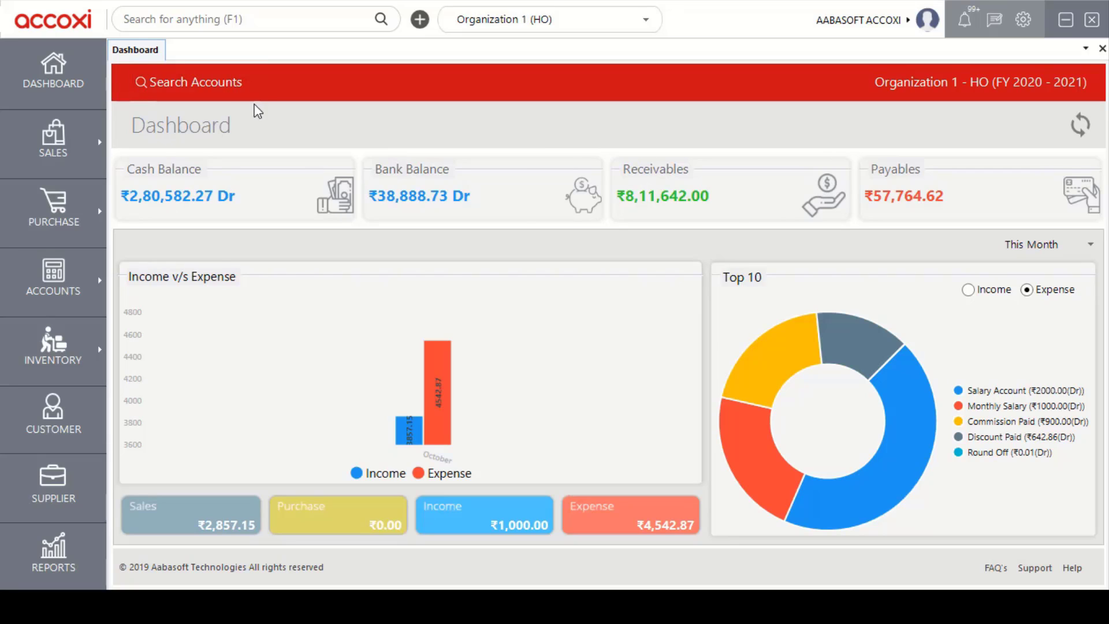
Open the accounts search and examine the transaction columns and the actions available for the second Bills entry
click(215, 92)
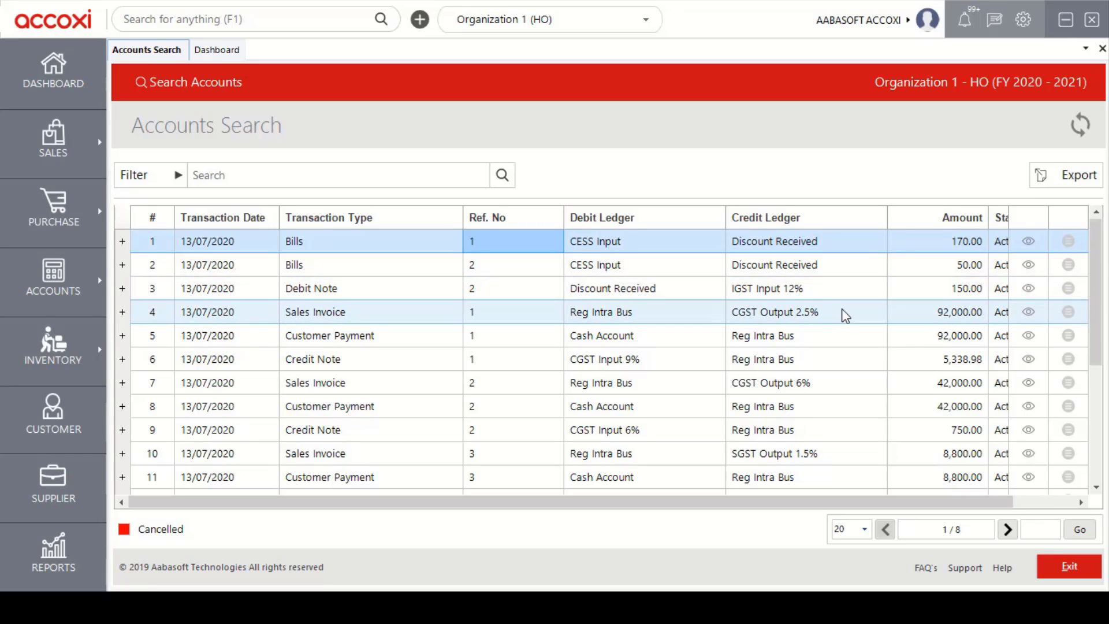
drag(872, 501, 936, 503)
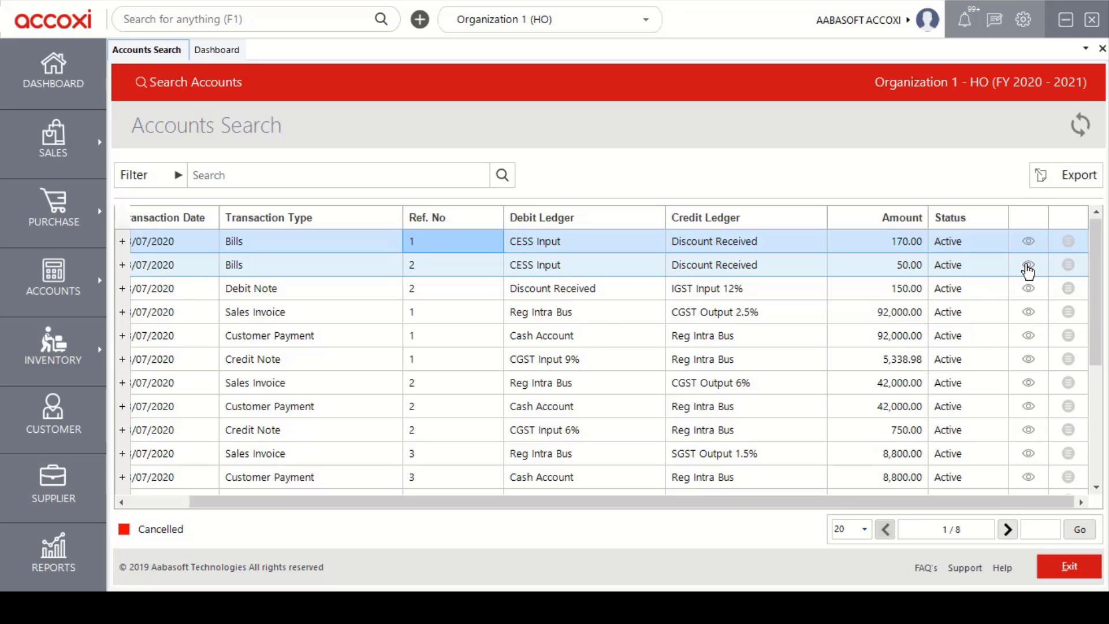
click(1067, 267)
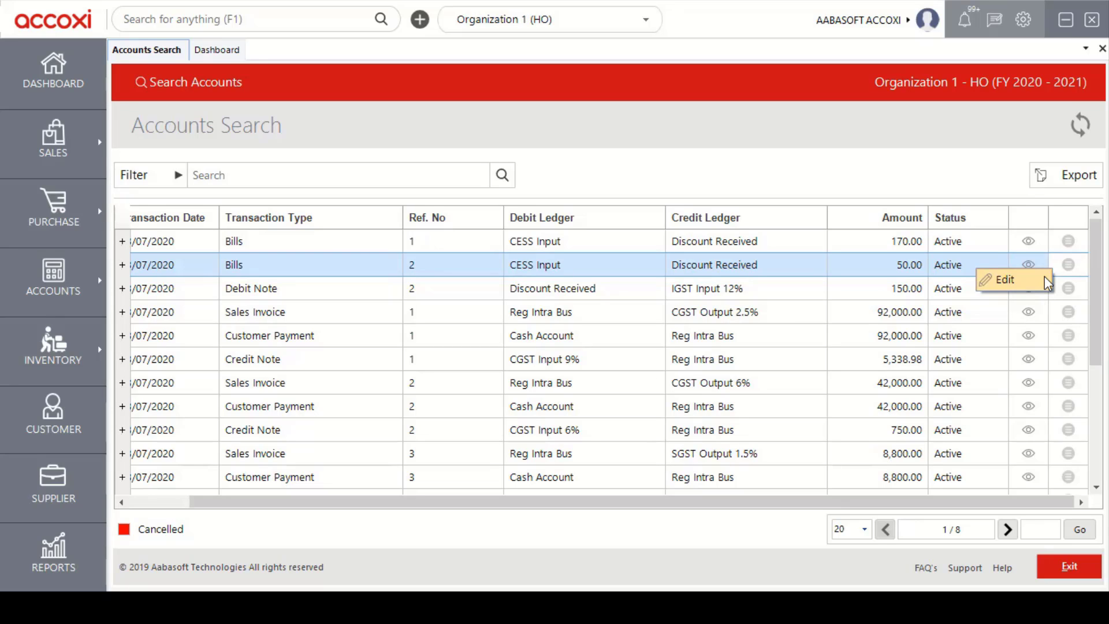
click(886, 168)
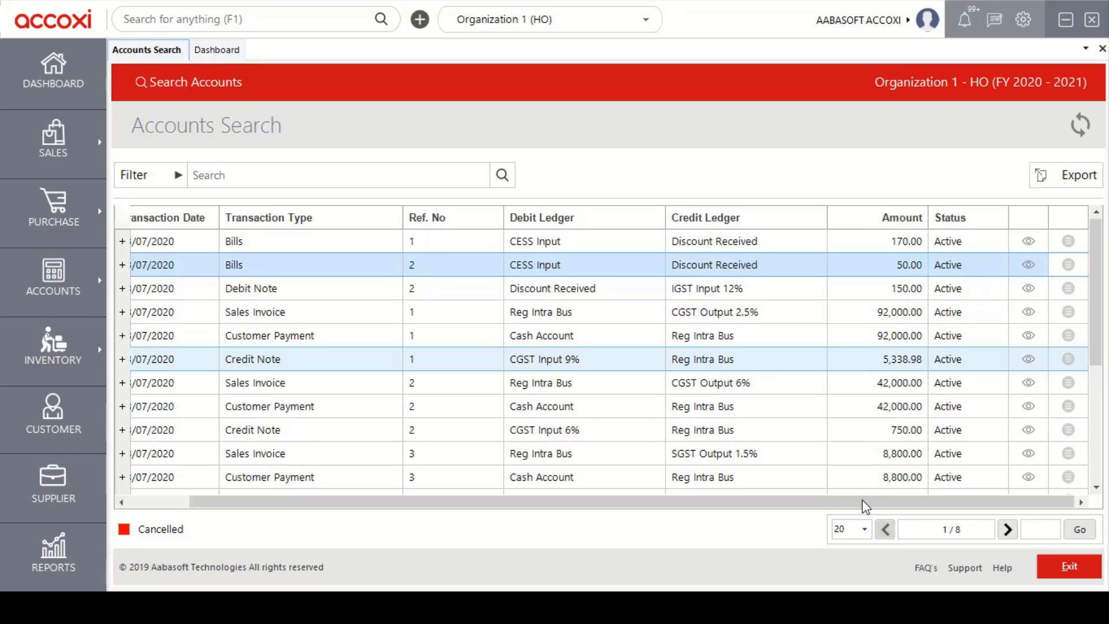
drag(854, 501, 782, 507)
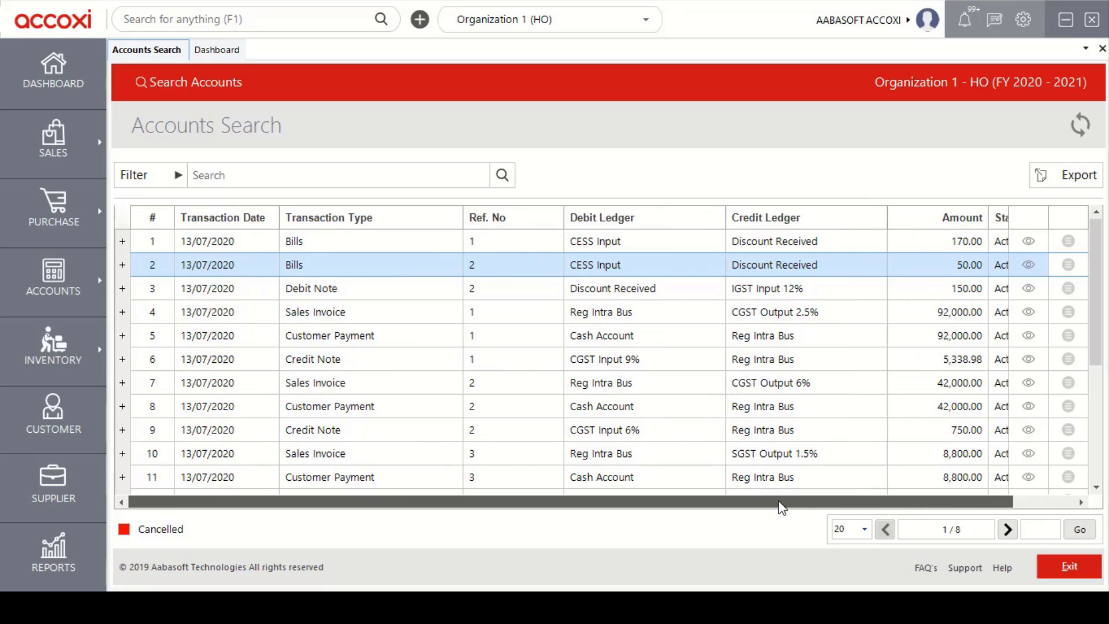
Review the transaction filter criteria, including type, ledger name, reference number, By Date and Cancelled, and close the filter without applying it
click(179, 176)
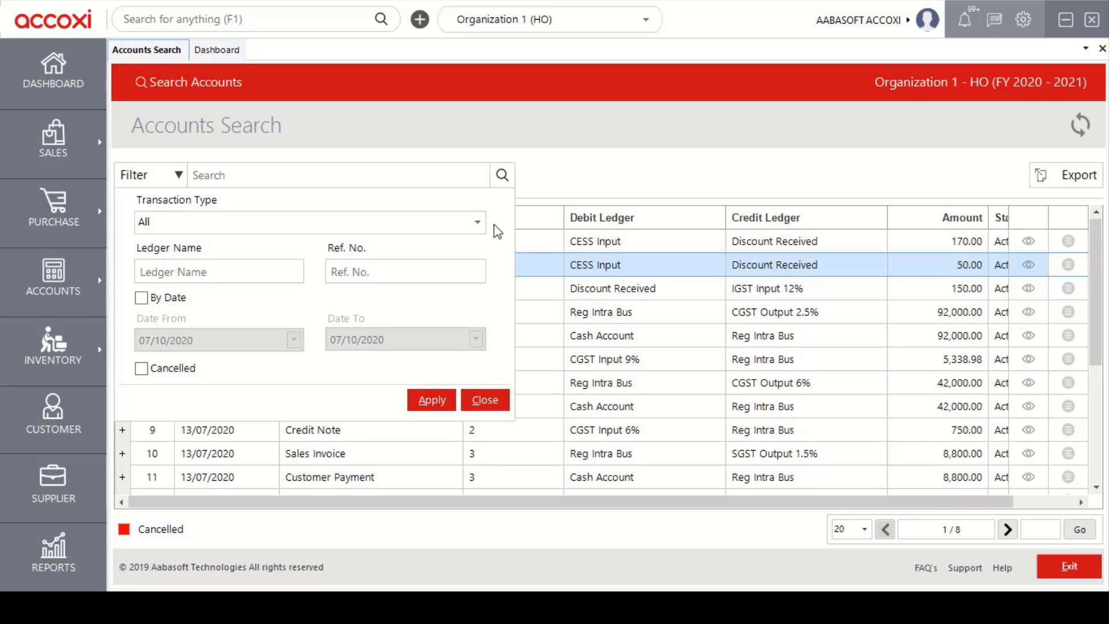
click(477, 222)
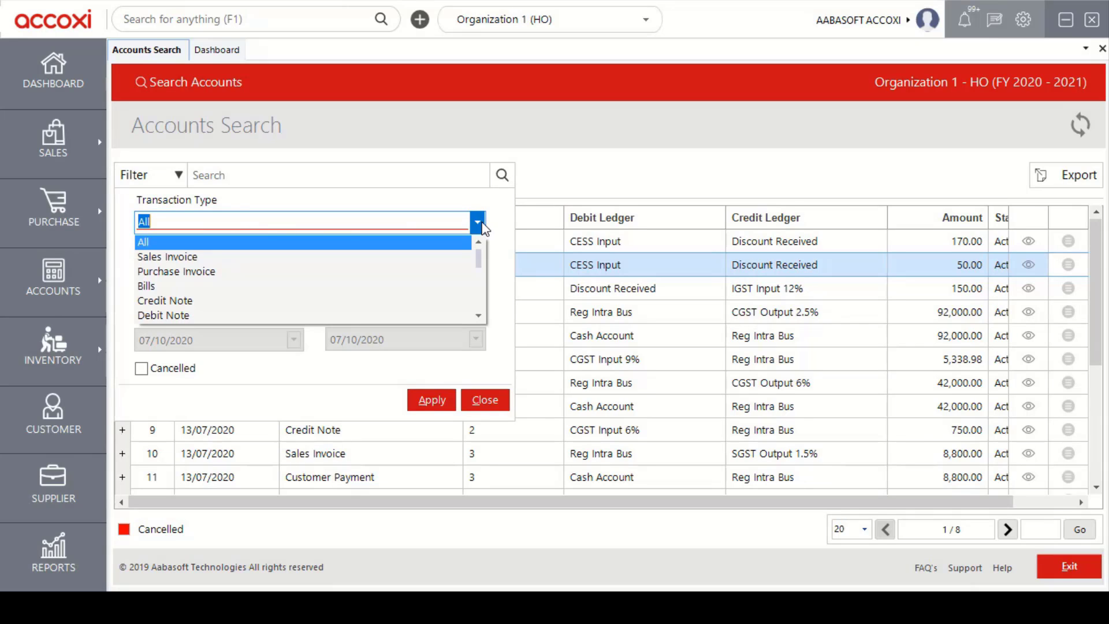
click(480, 227)
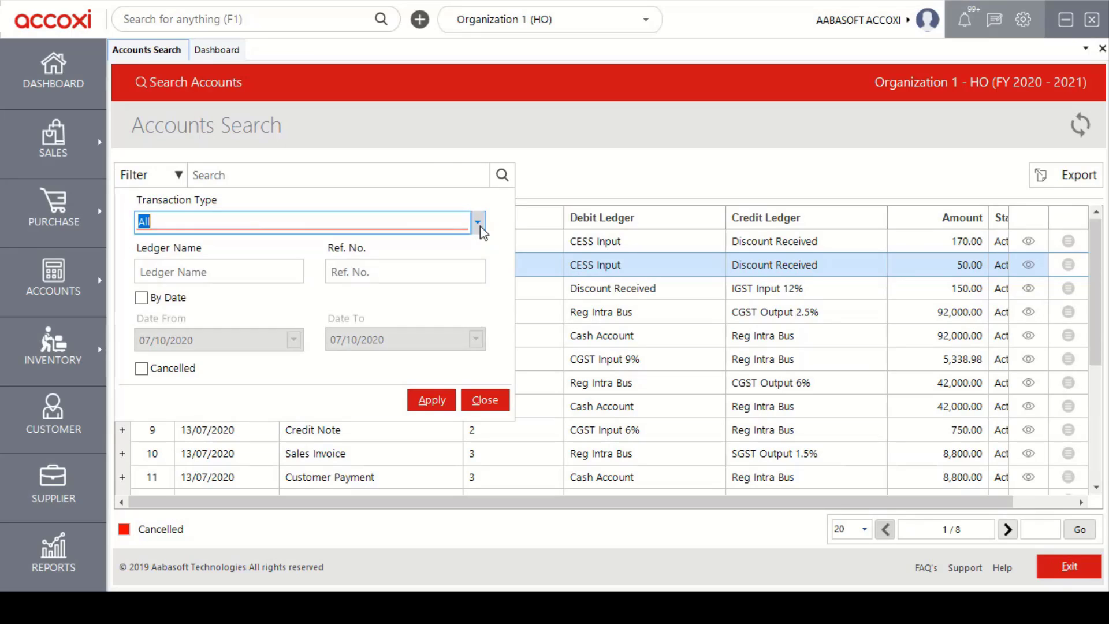
click(286, 272)
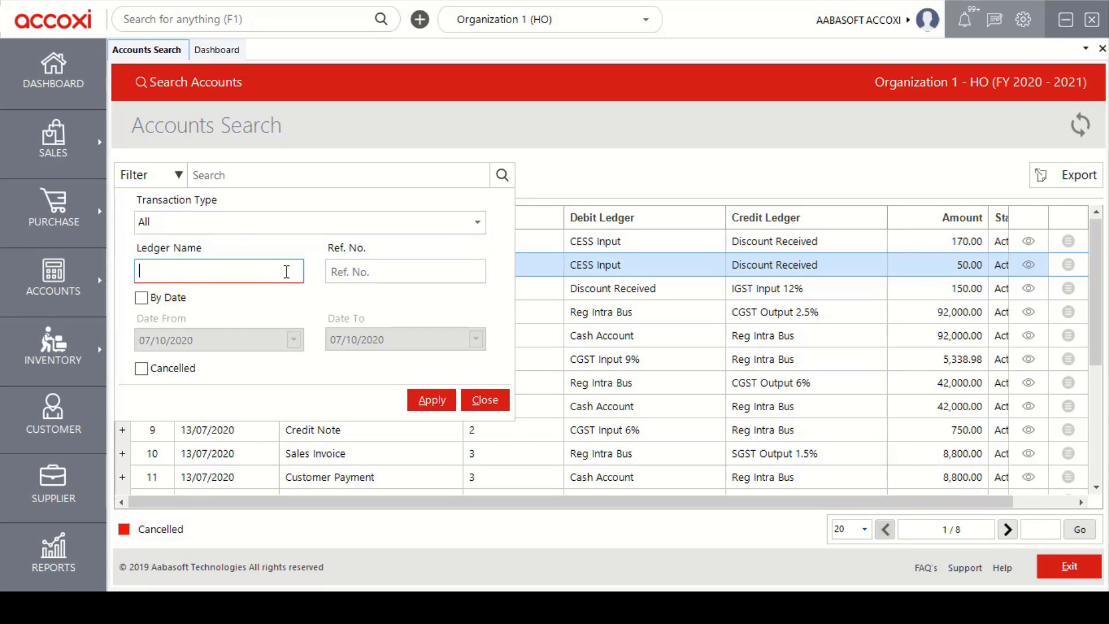
click(352, 276)
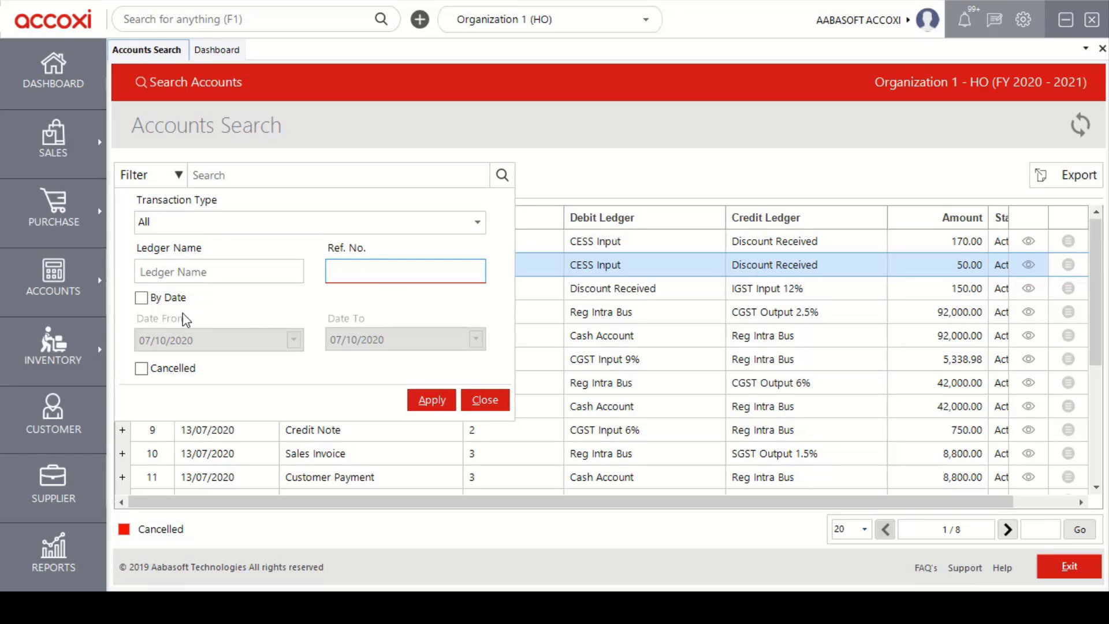
click(141, 298)
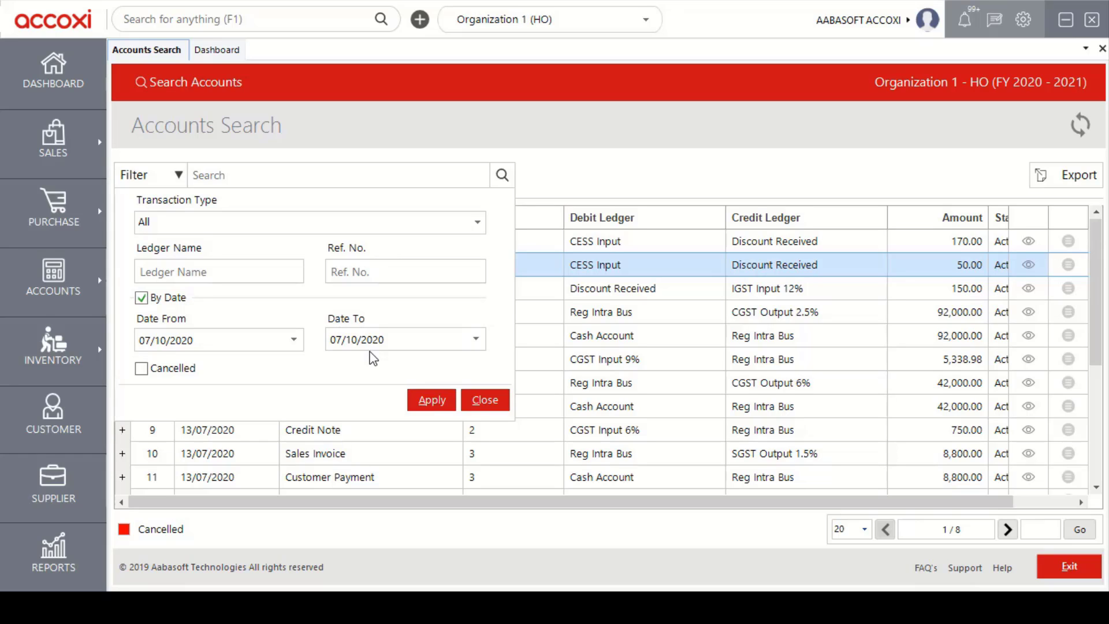
click(143, 299)
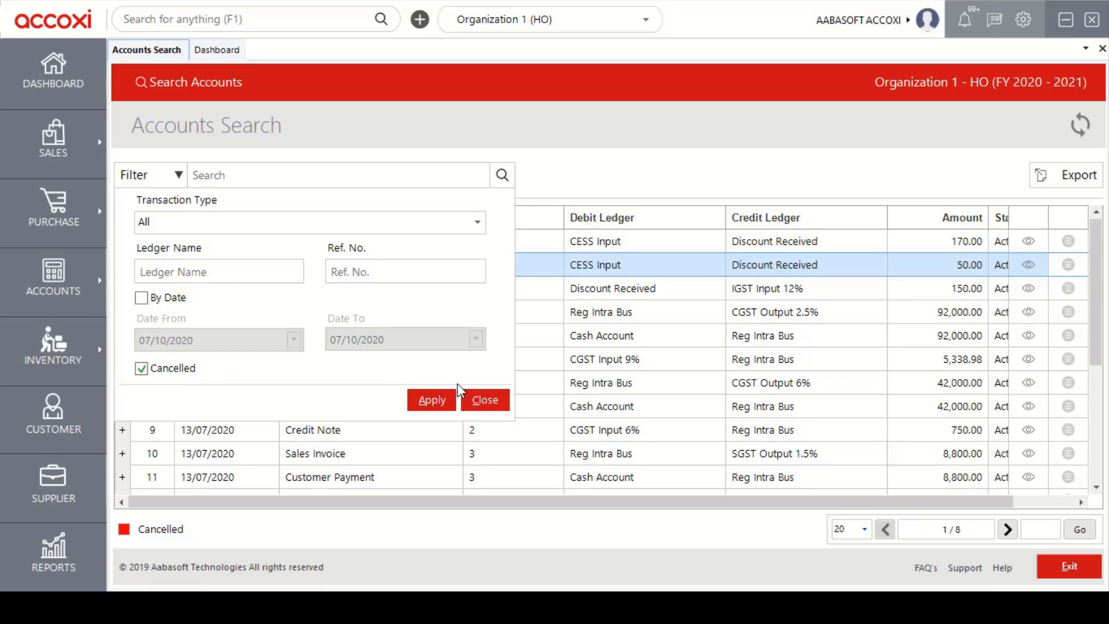
click(482, 400)
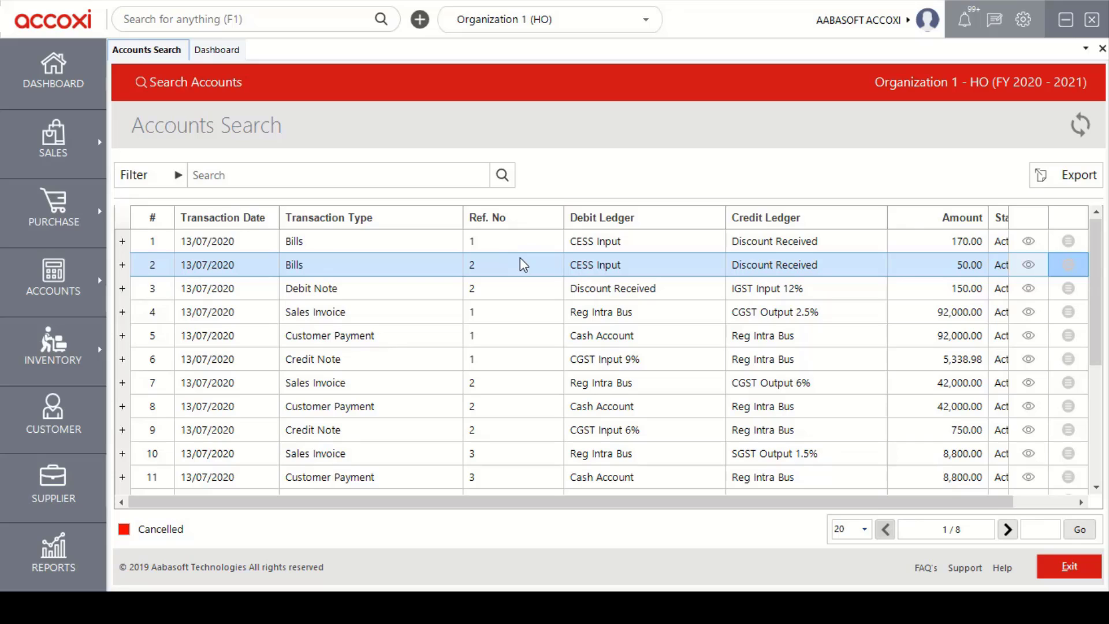
Inspect the ledger breakdown of the Customer Payment in row 5, collapse it and exit the accounts search
click(334, 179)
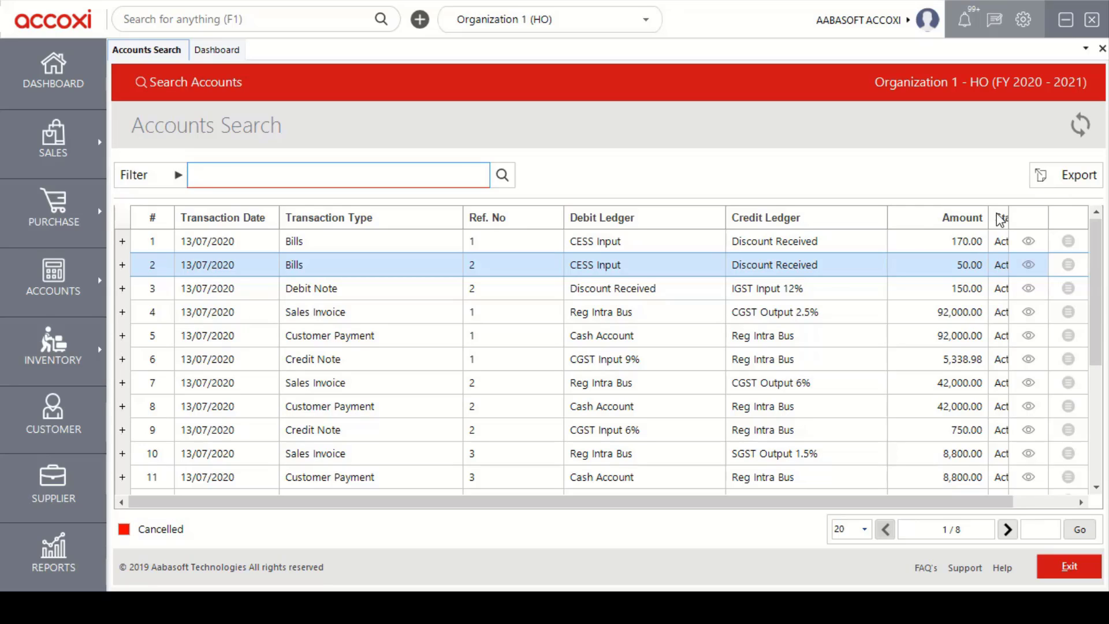
click(569, 504)
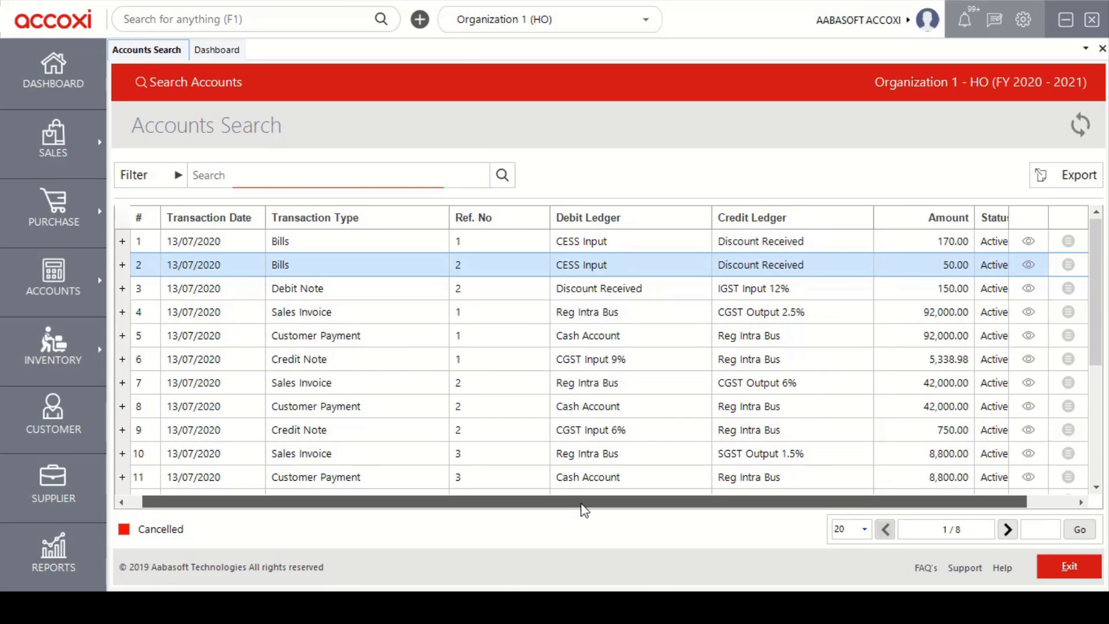
click(123, 341)
click(122, 338)
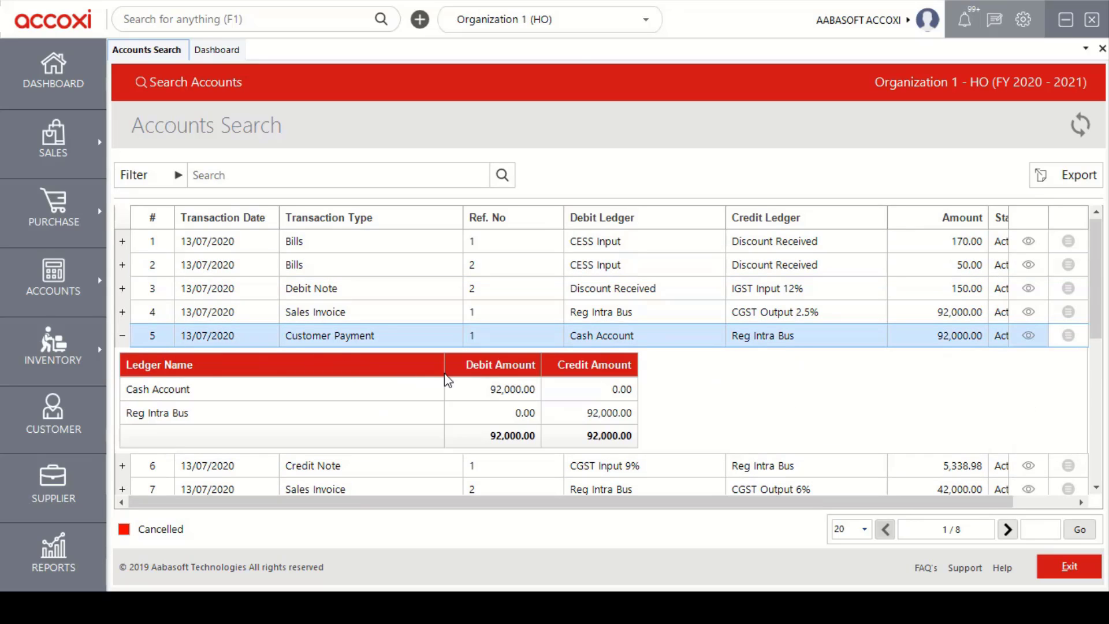
scroll(723, 396, down, 1)
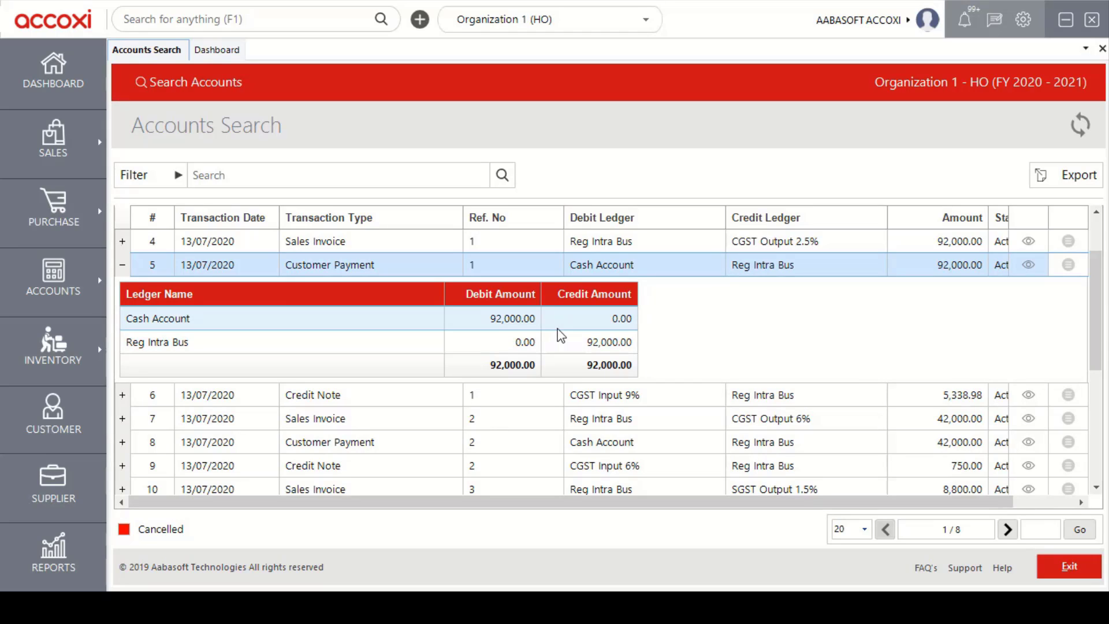
click(124, 267)
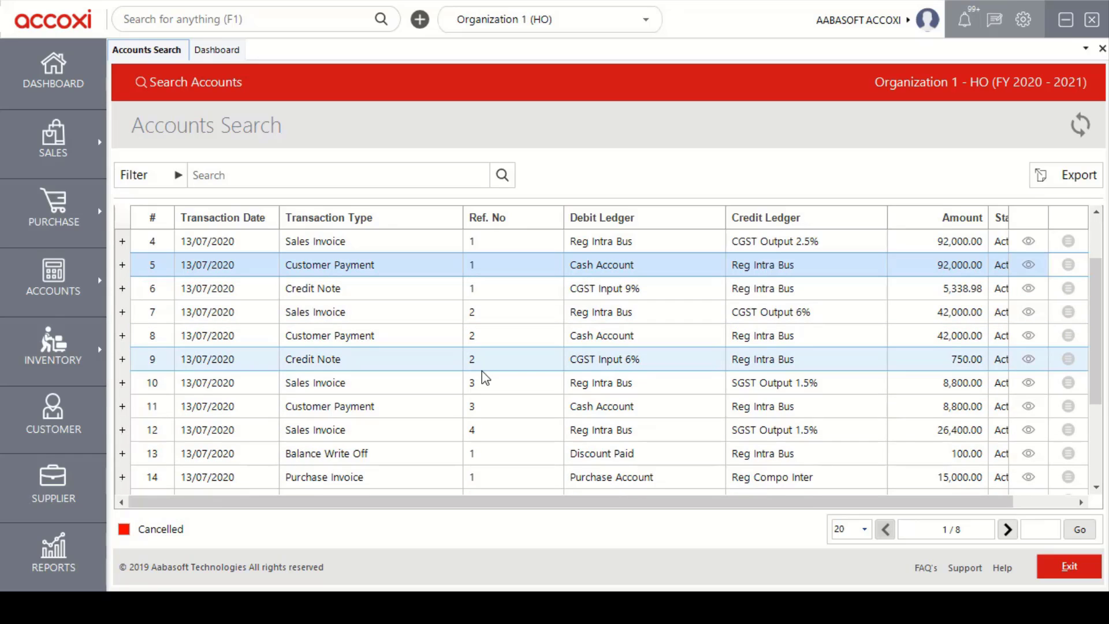
scroll(550, 381, up, 3)
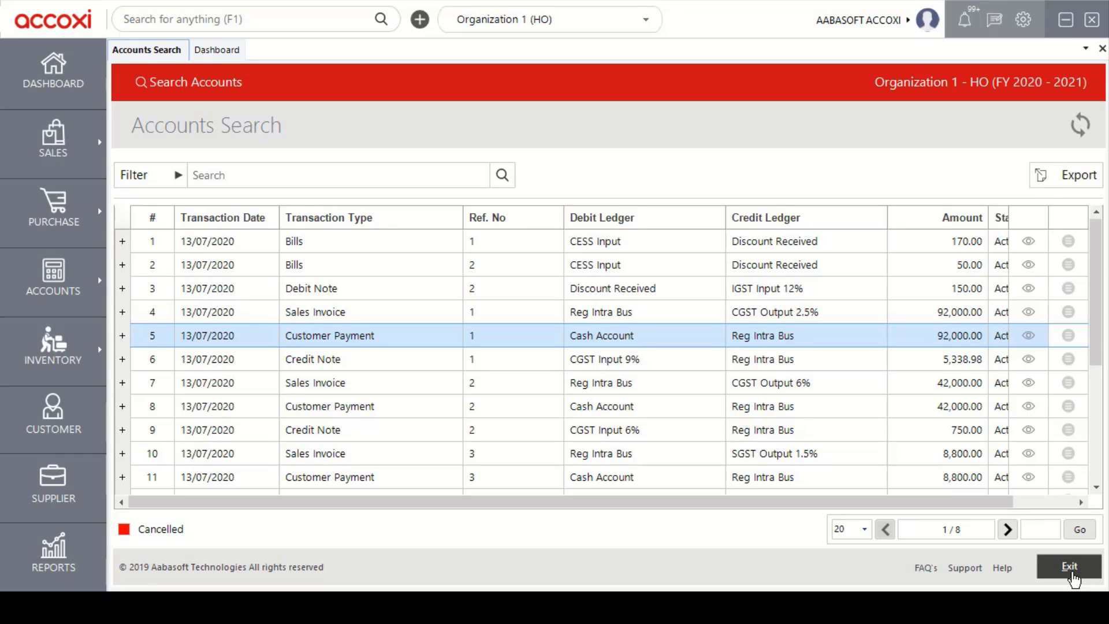
click(1069, 566)
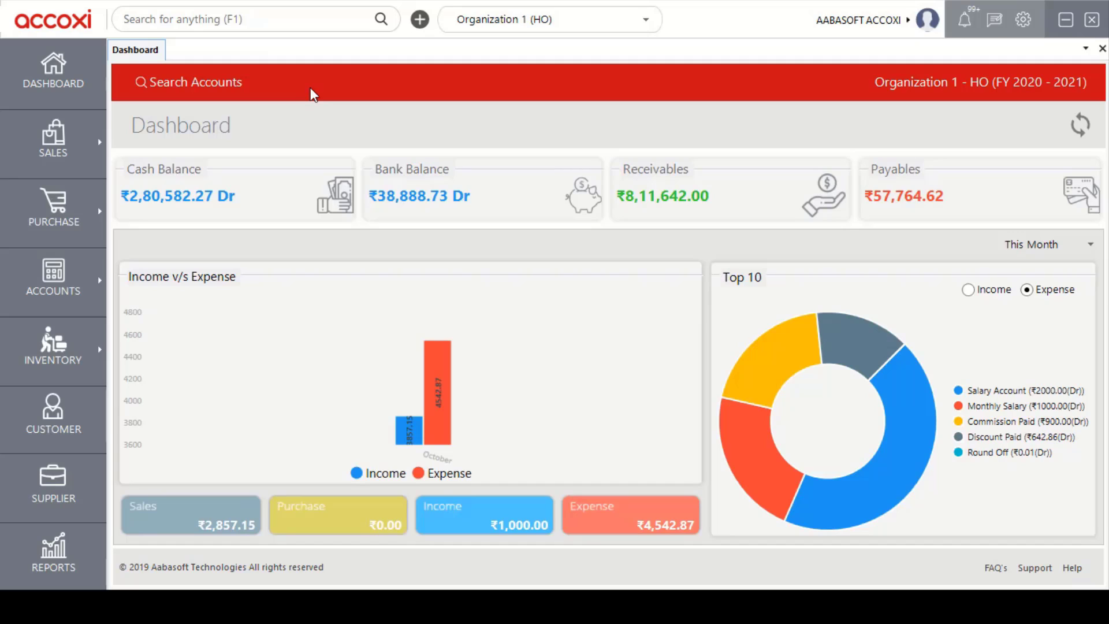
Run a global search for "sales person"
click(261, 26)
click(262, 24)
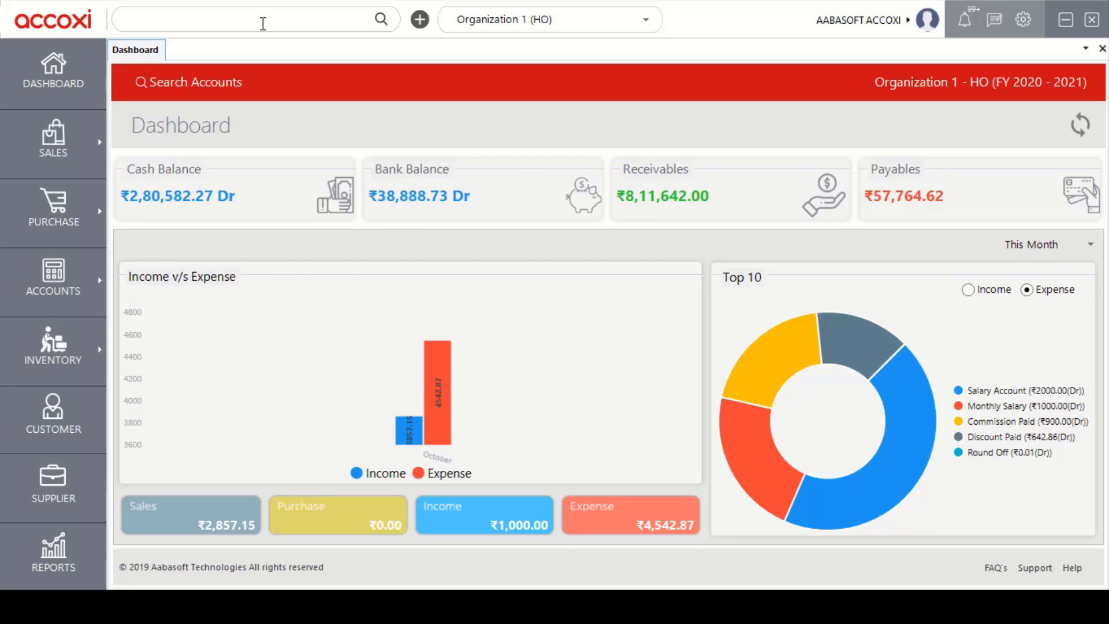
click(273, 89)
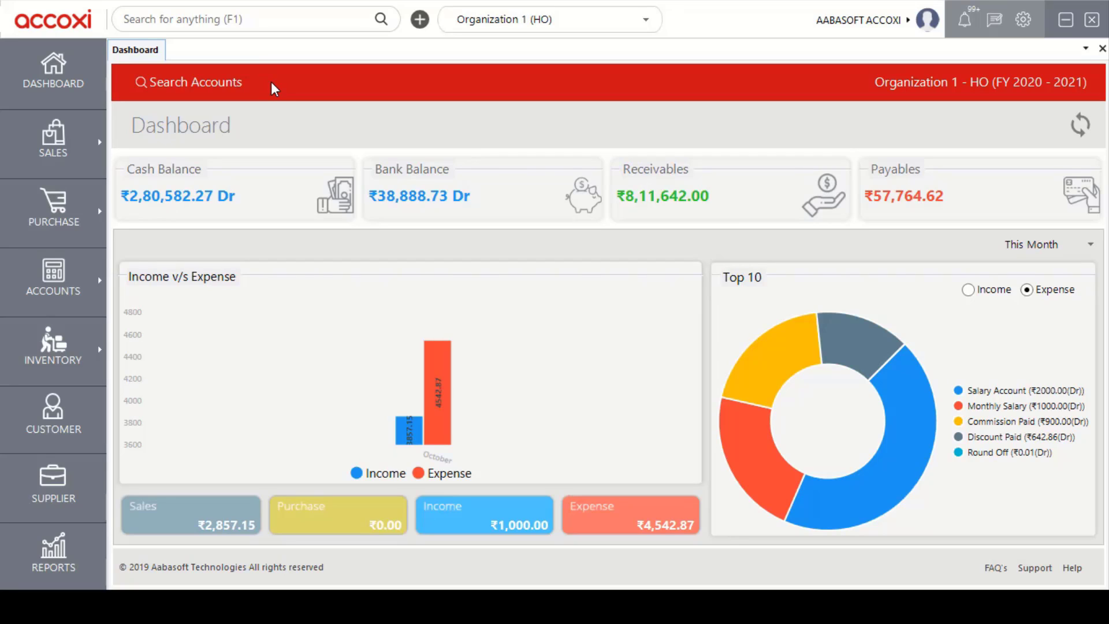
click(263, 23)
text(sales )
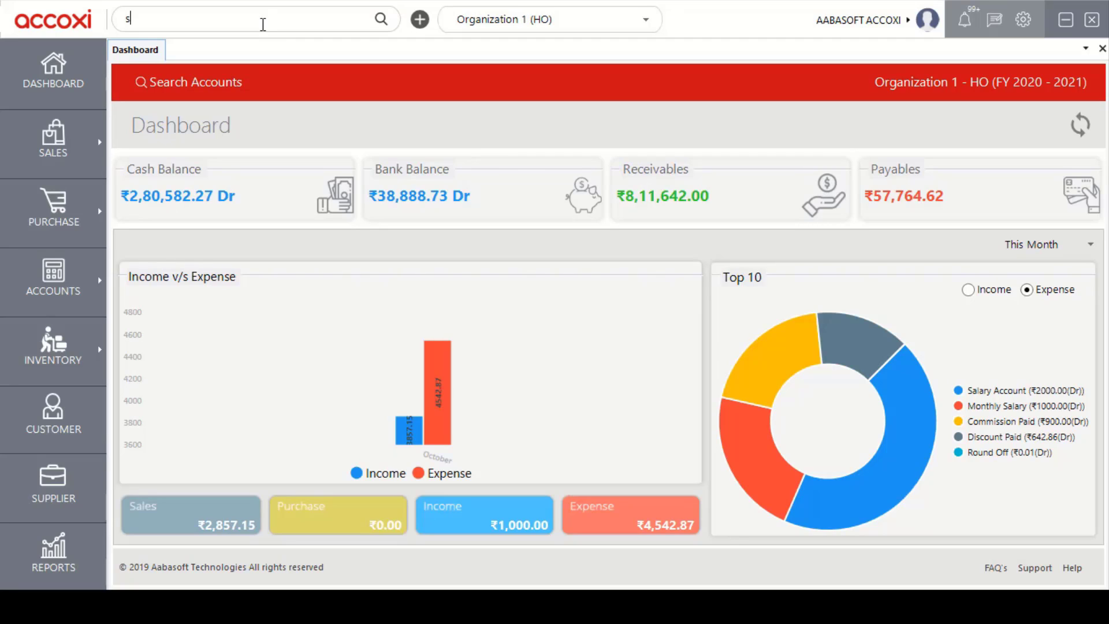
text(person)
key(Return)
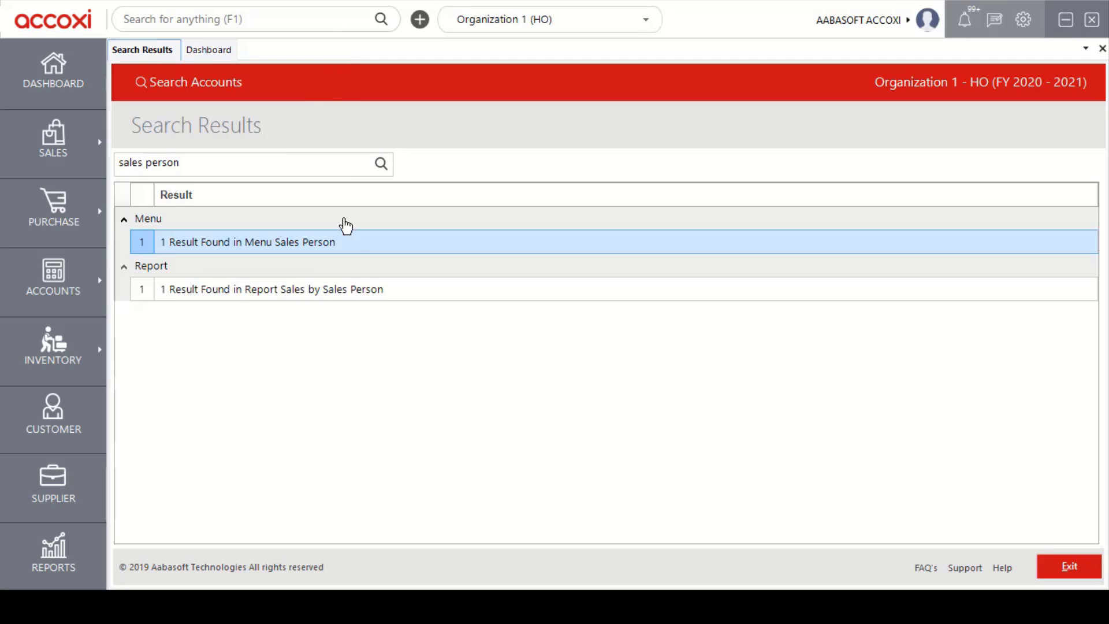
View the Sales Person list from the menu search result and return to the search results
click(405, 296)
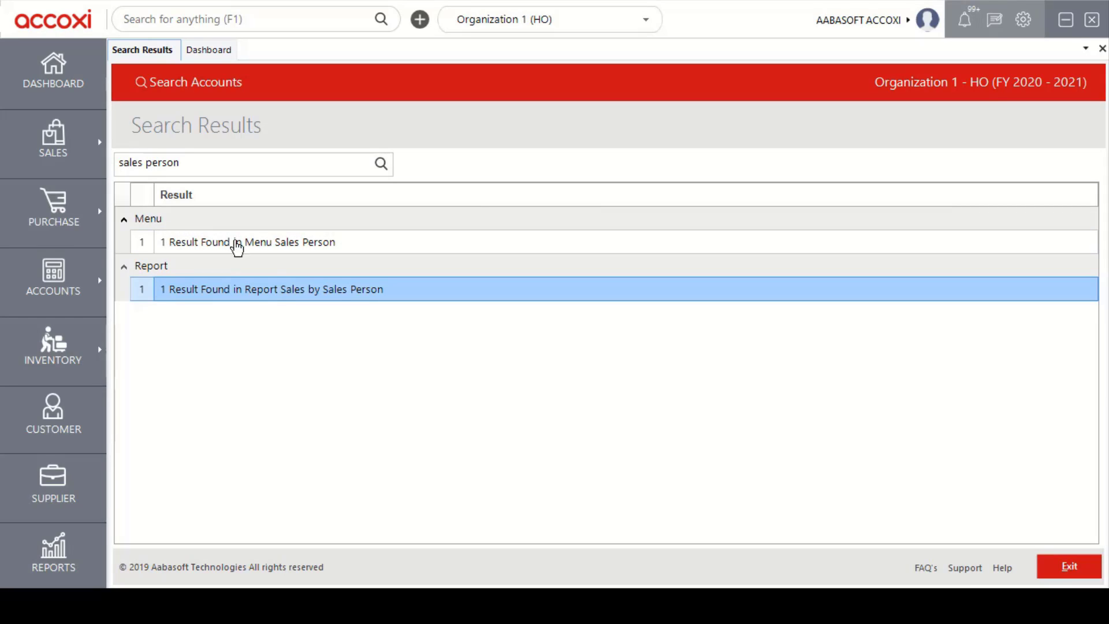
click(342, 249)
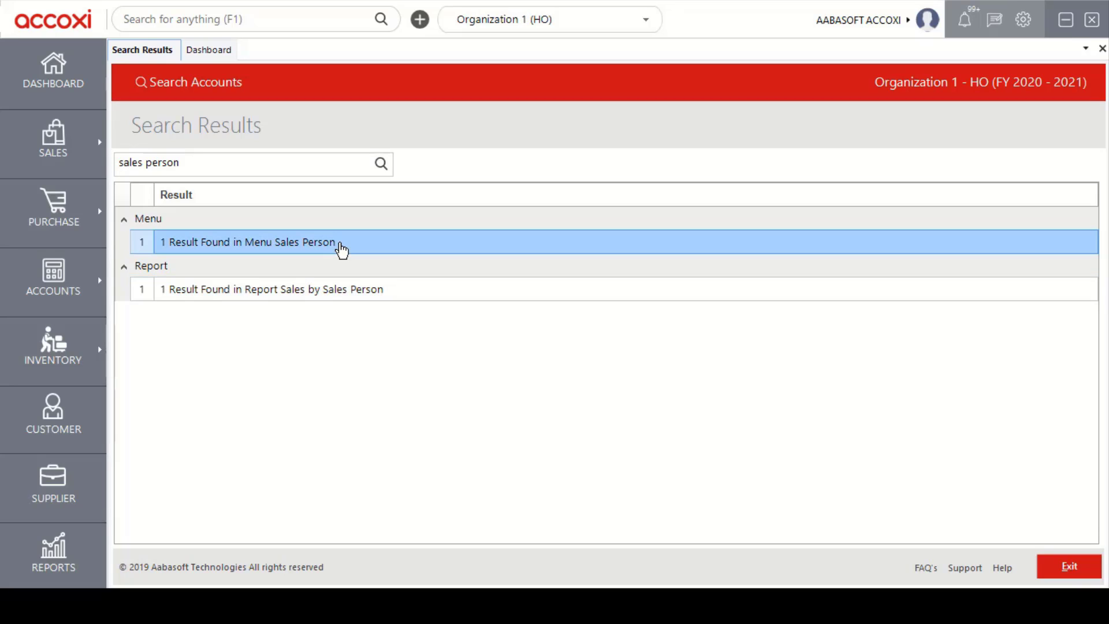
double_click(342, 248)
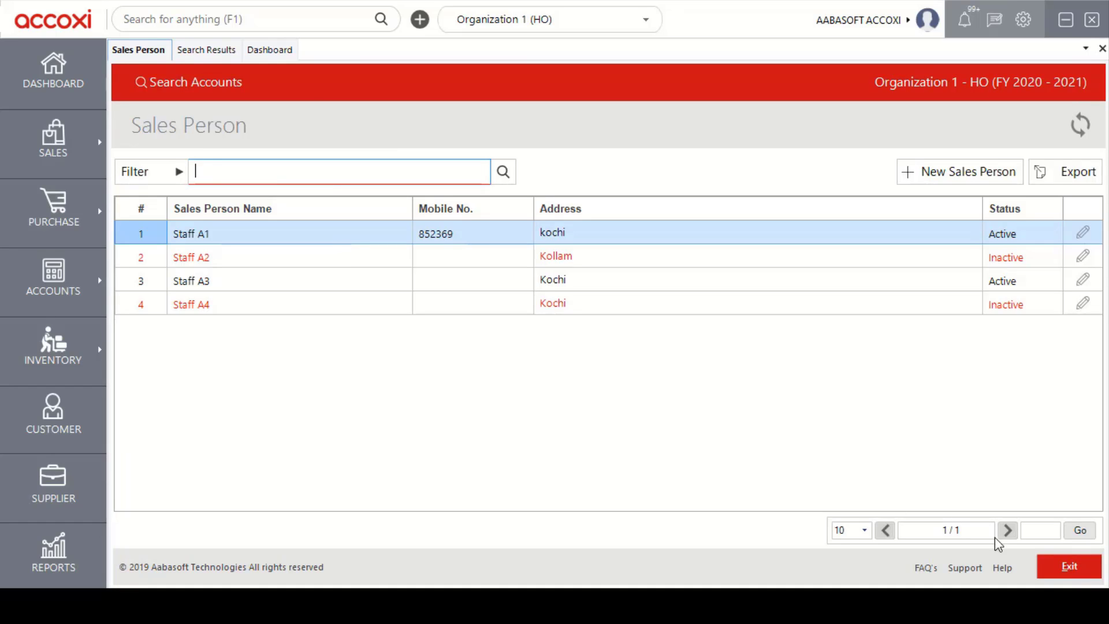
click(1069, 568)
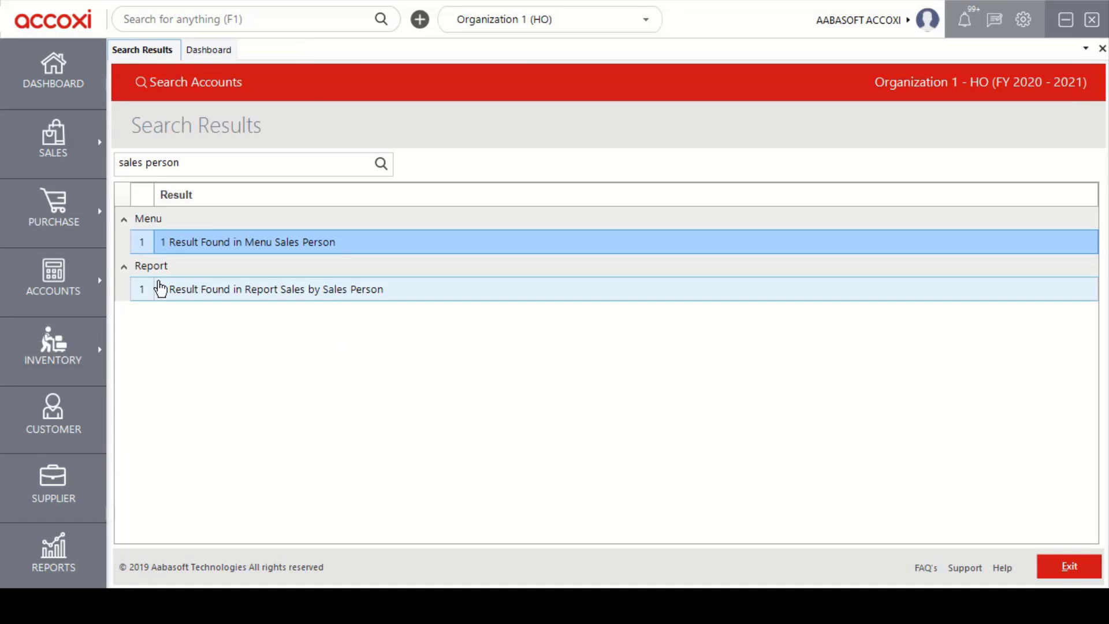
Open the Sales by Sales Person report from the search results, and exit both the report and the search results
double_click(317, 292)
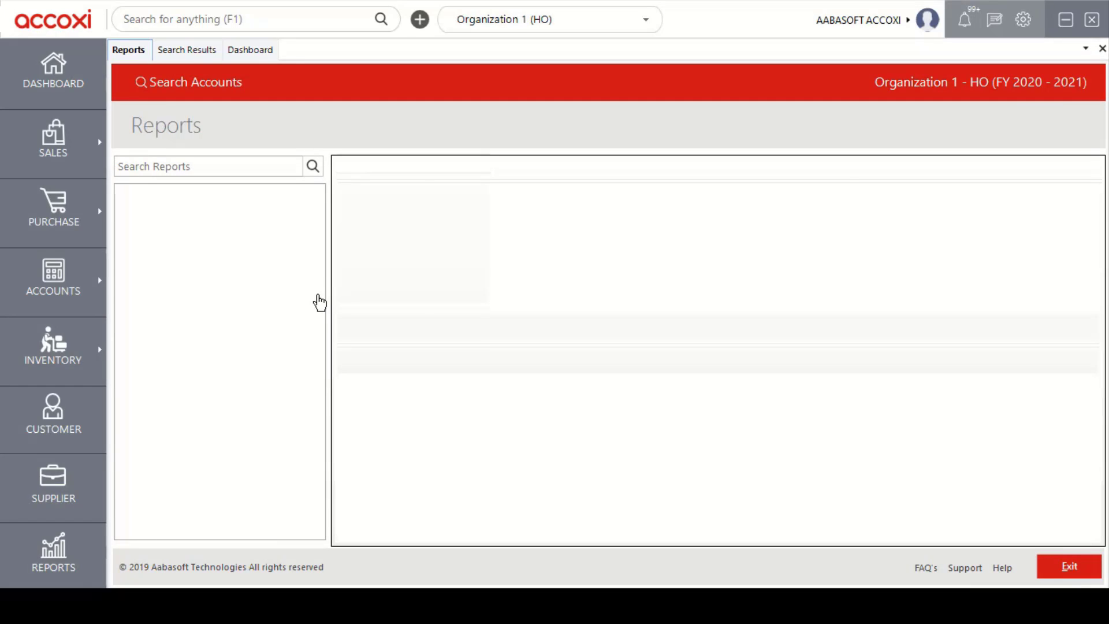
click(1068, 567)
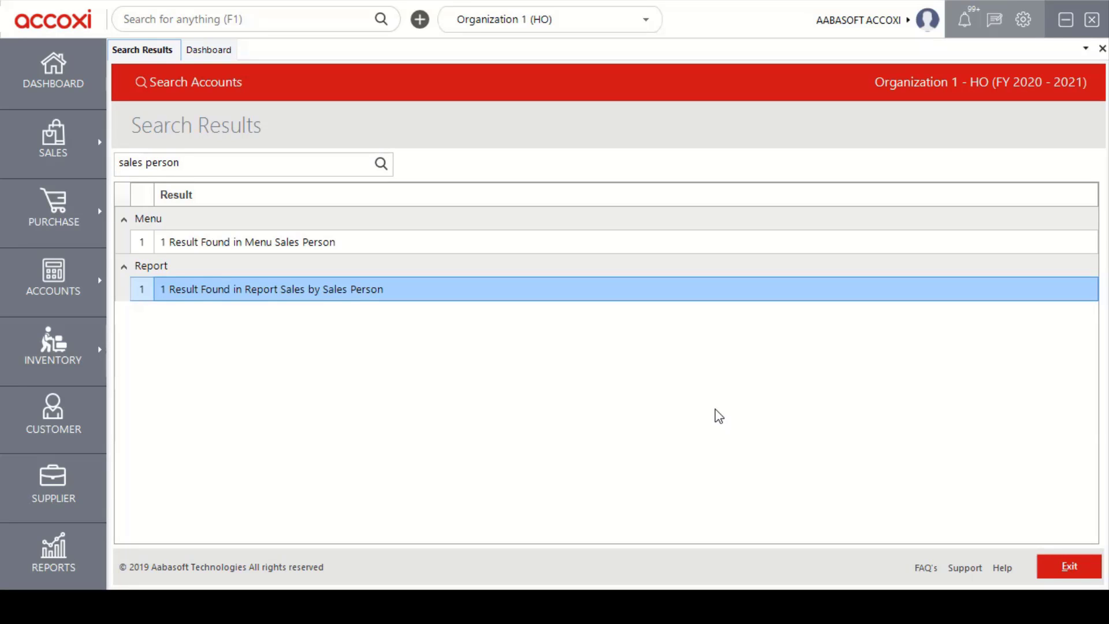
click(1052, 571)
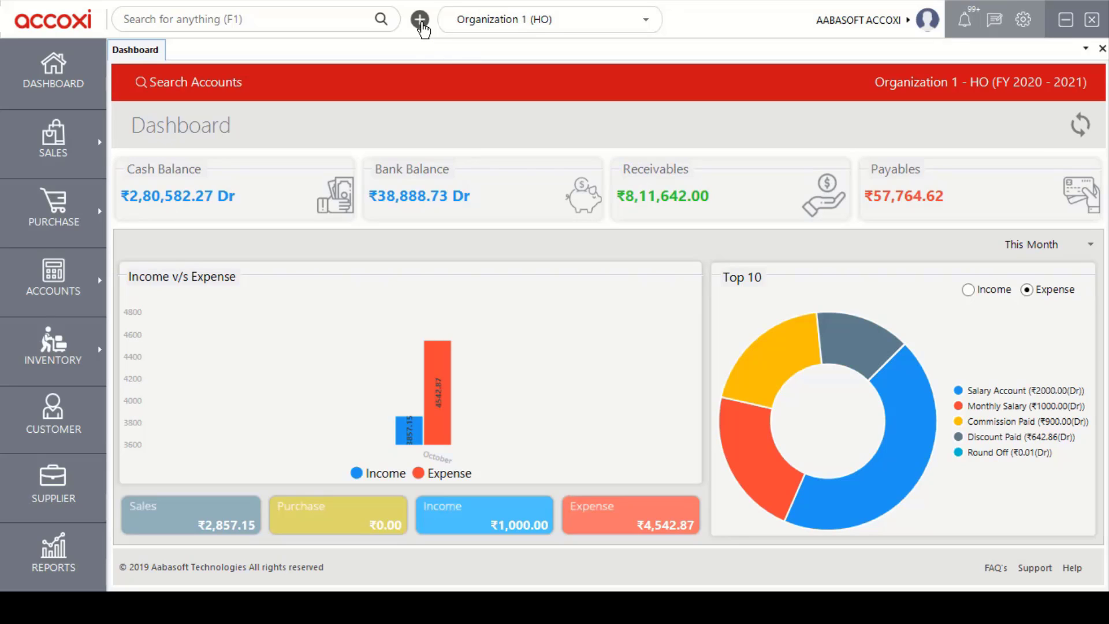
View the quick-create shortcuts for General, Sales, Purchase and Accounts, and close the overview
click(420, 20)
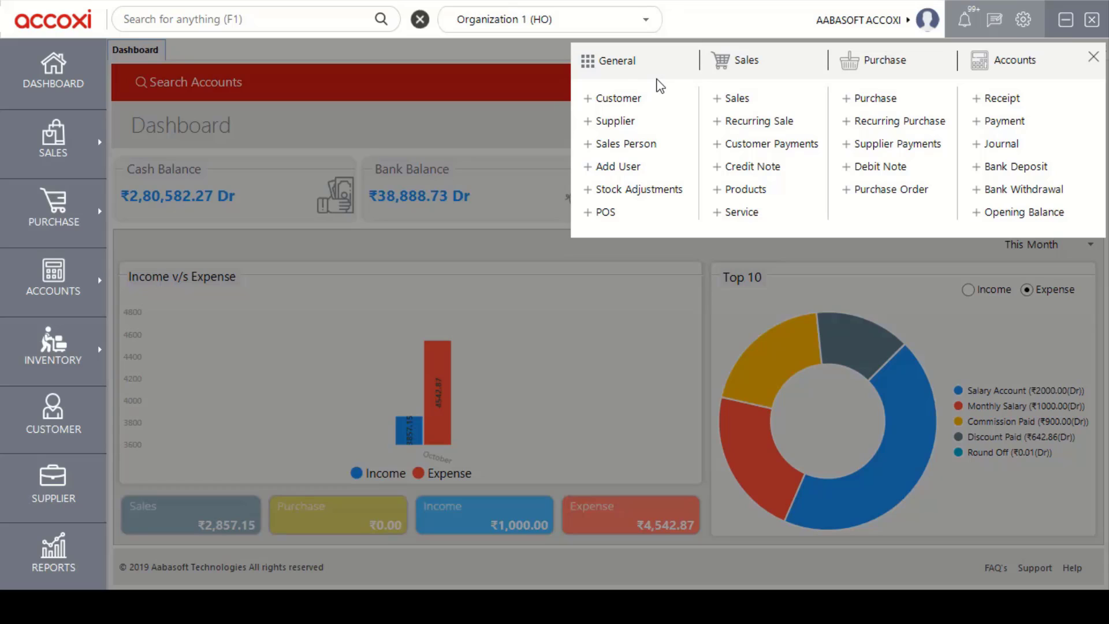
click(618, 121)
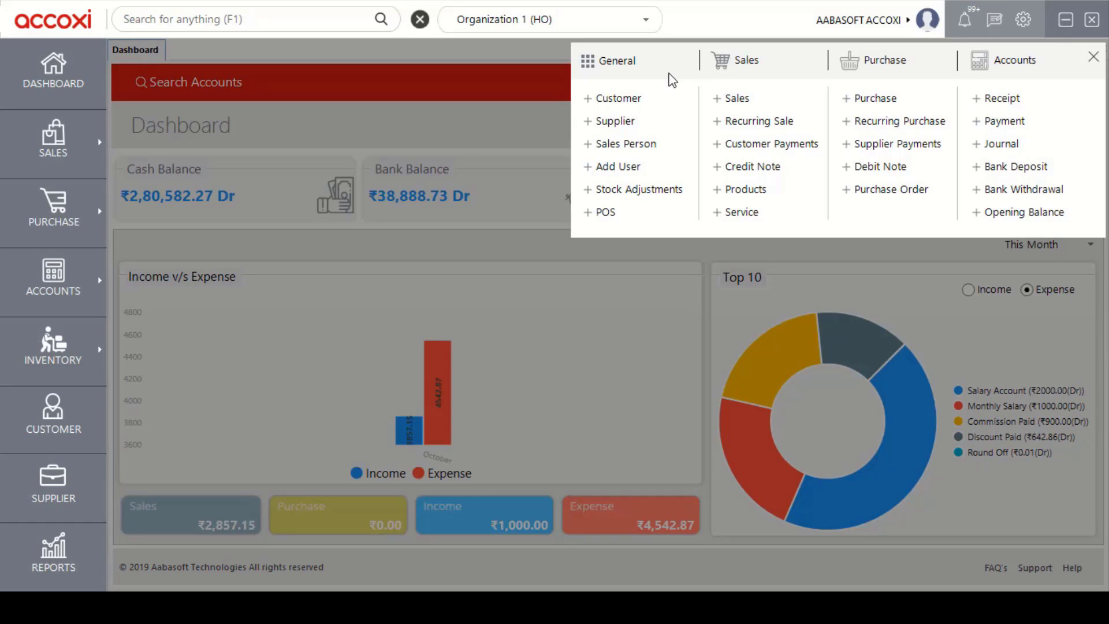
key(Escape)
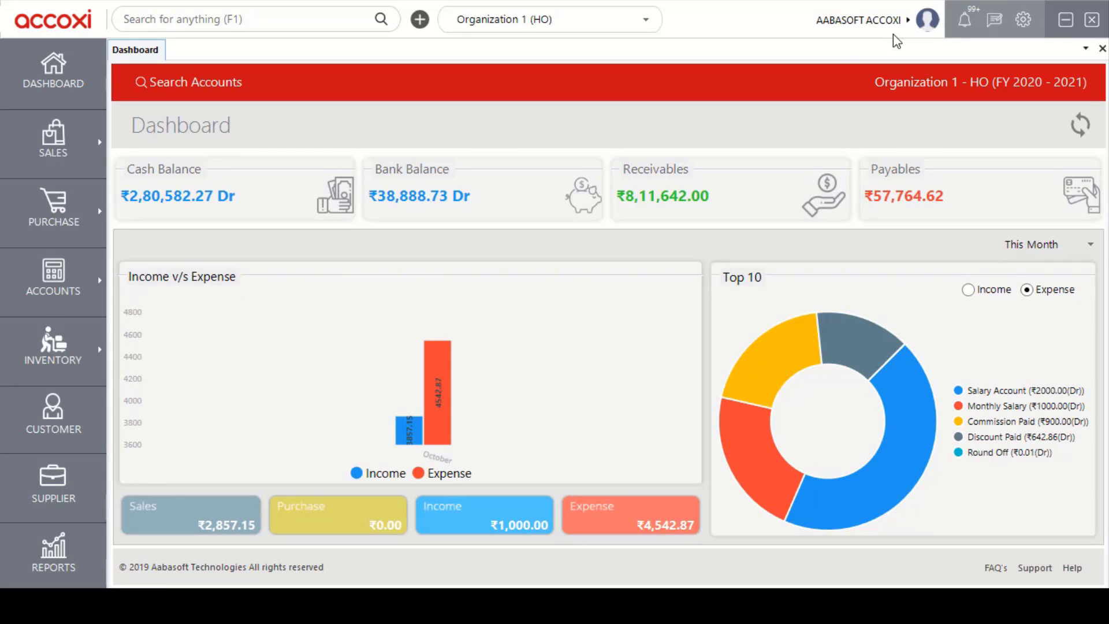
View the user profile with its organizations and the edit form's name, mobile number and photo options, and close the profile
click(925, 29)
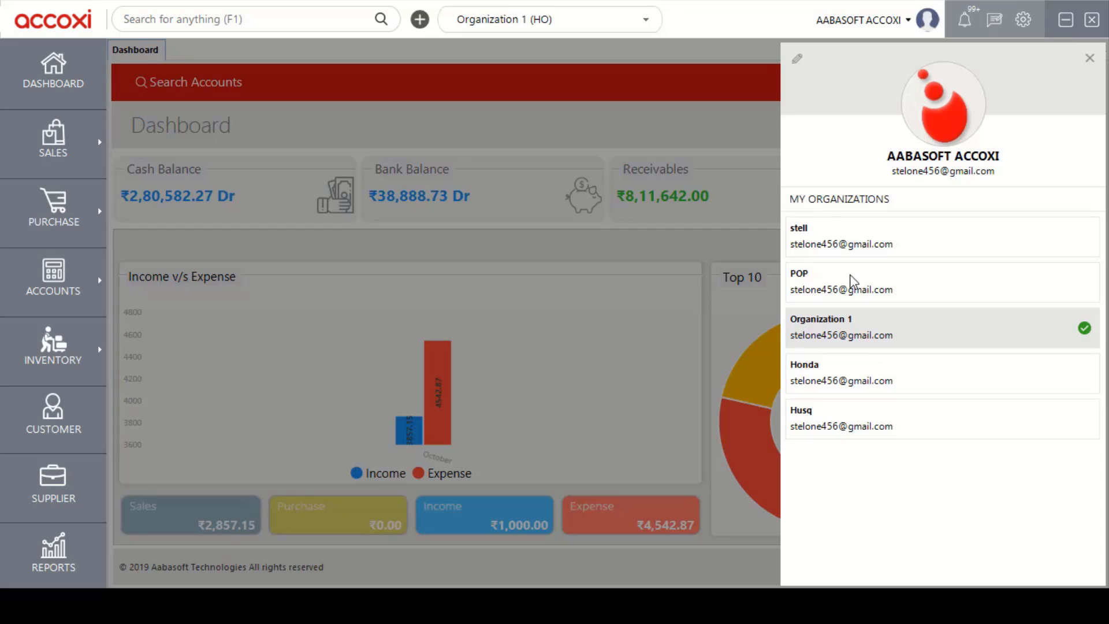
click(796, 63)
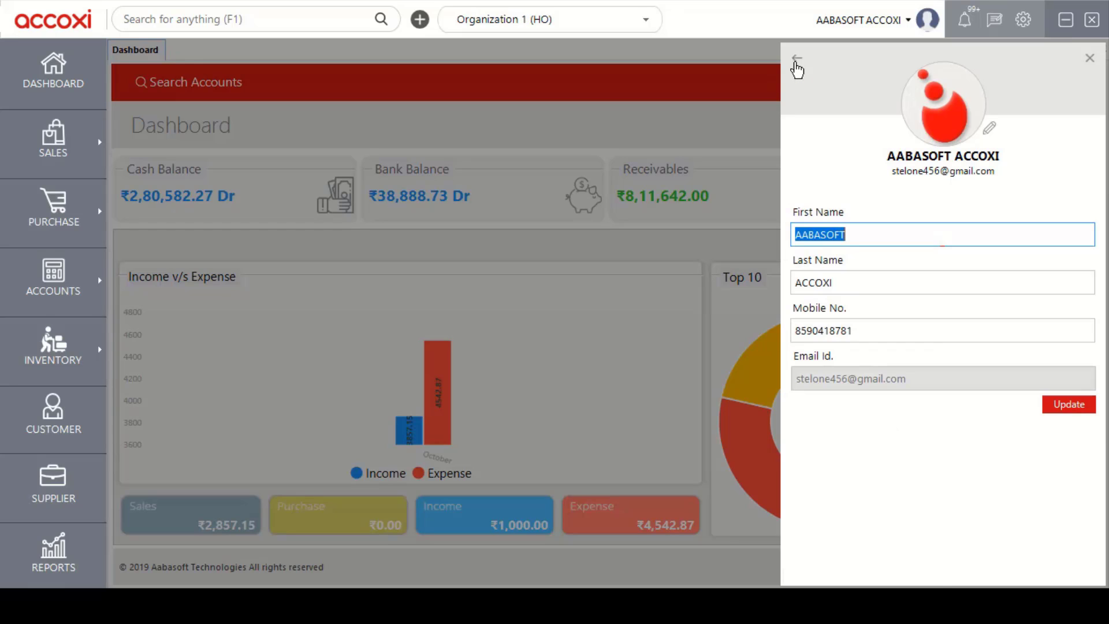
click(863, 233)
click(854, 283)
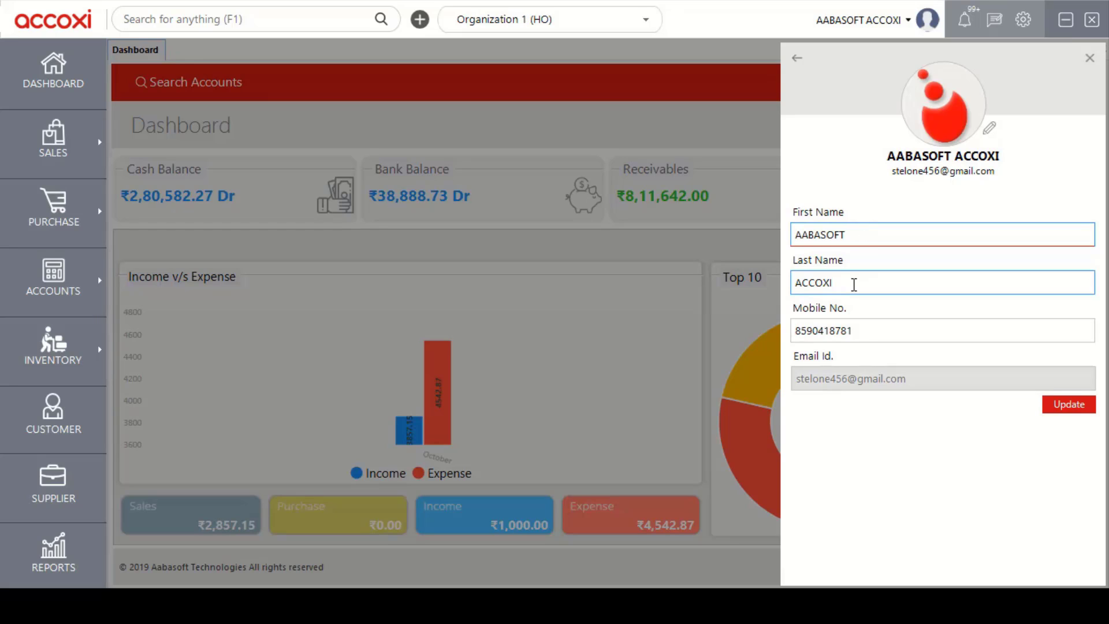
click(858, 331)
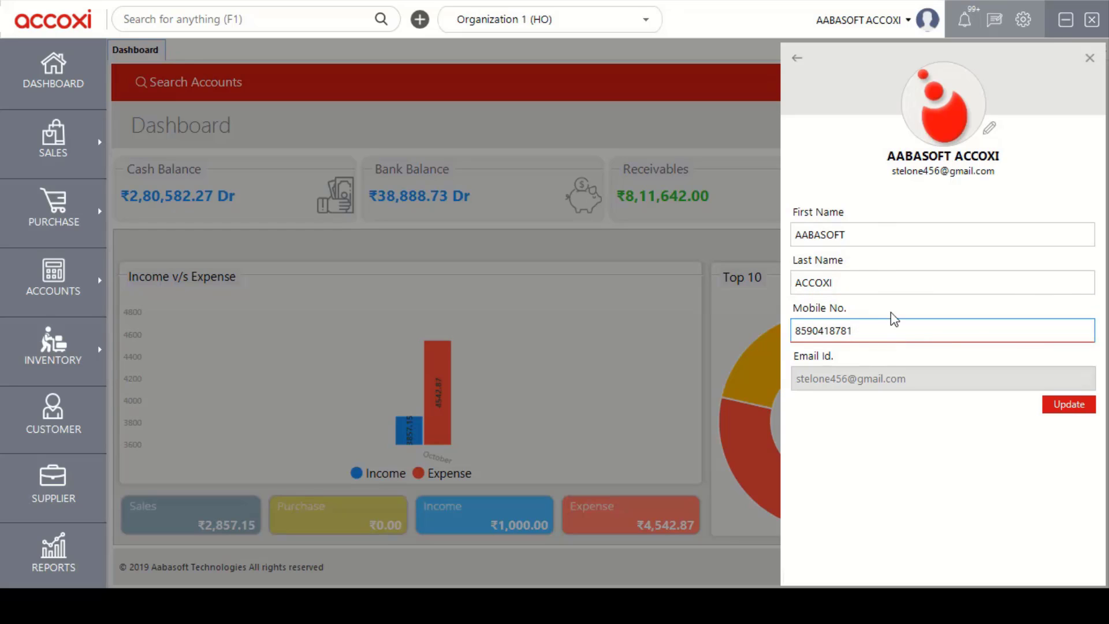
key(shift+Tab)
key(shift+Tab)
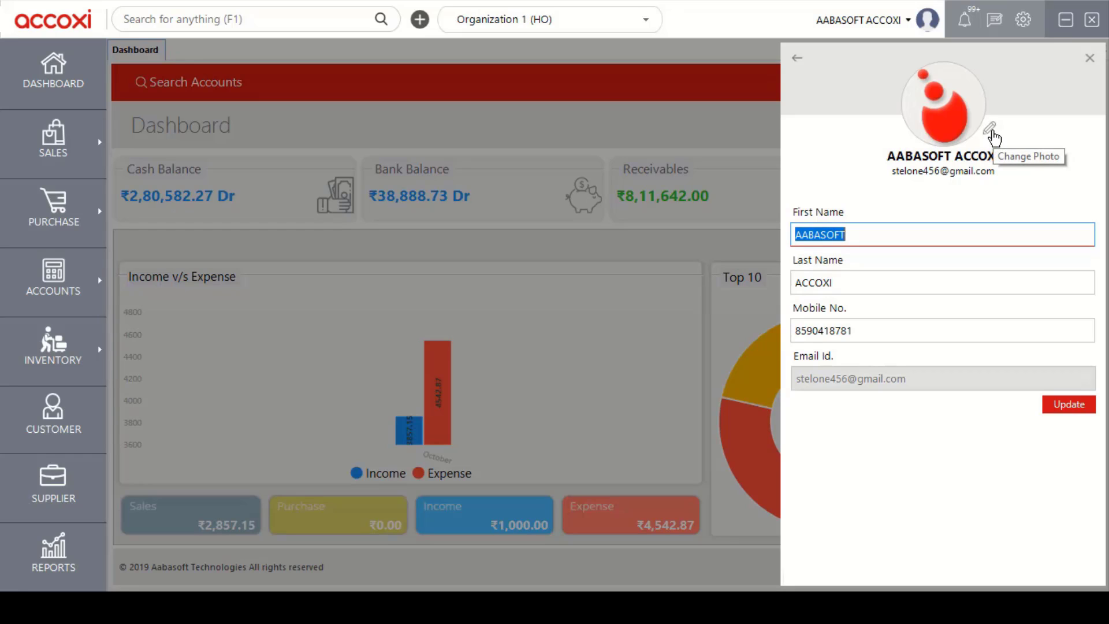
click(797, 60)
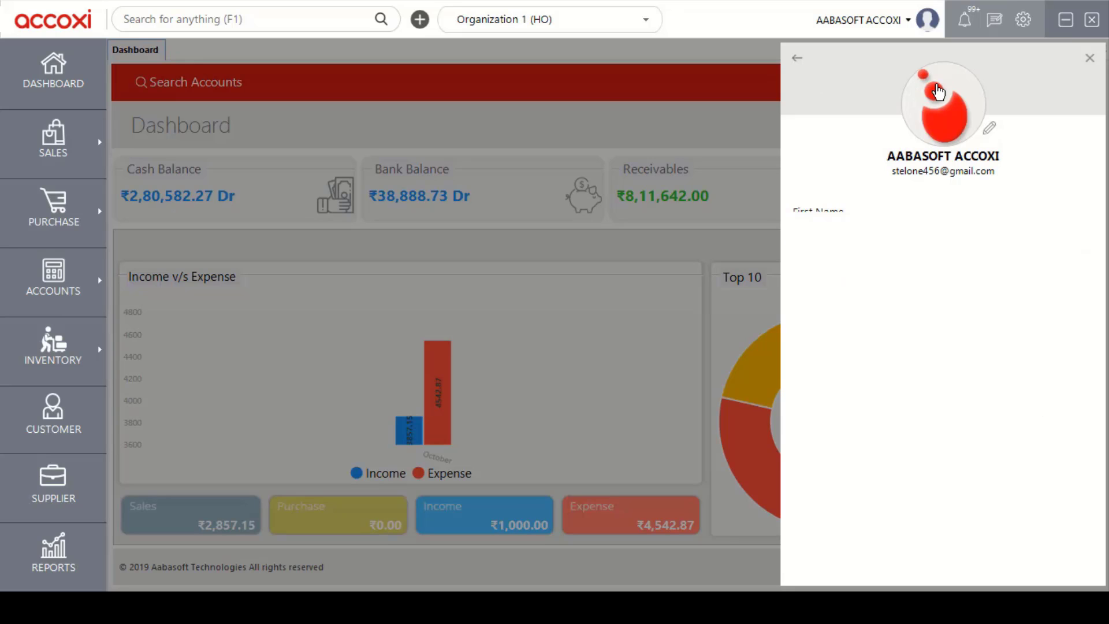
click(796, 58)
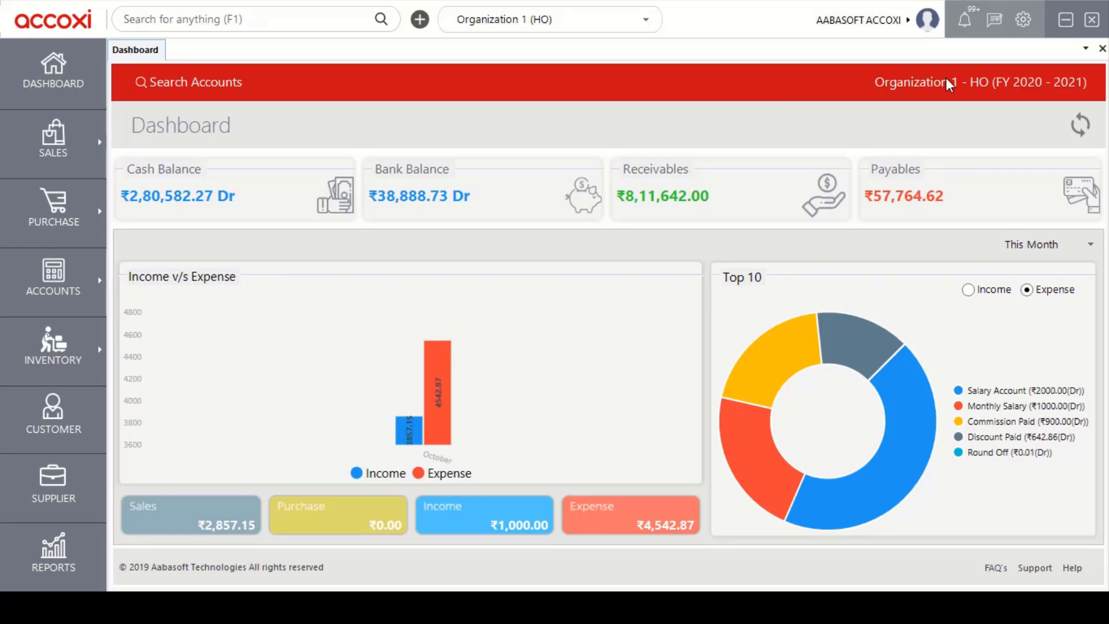
View all notifications in Notification Master and look through the Recurring Sales, Recurring Purchase and Updates categories
click(965, 24)
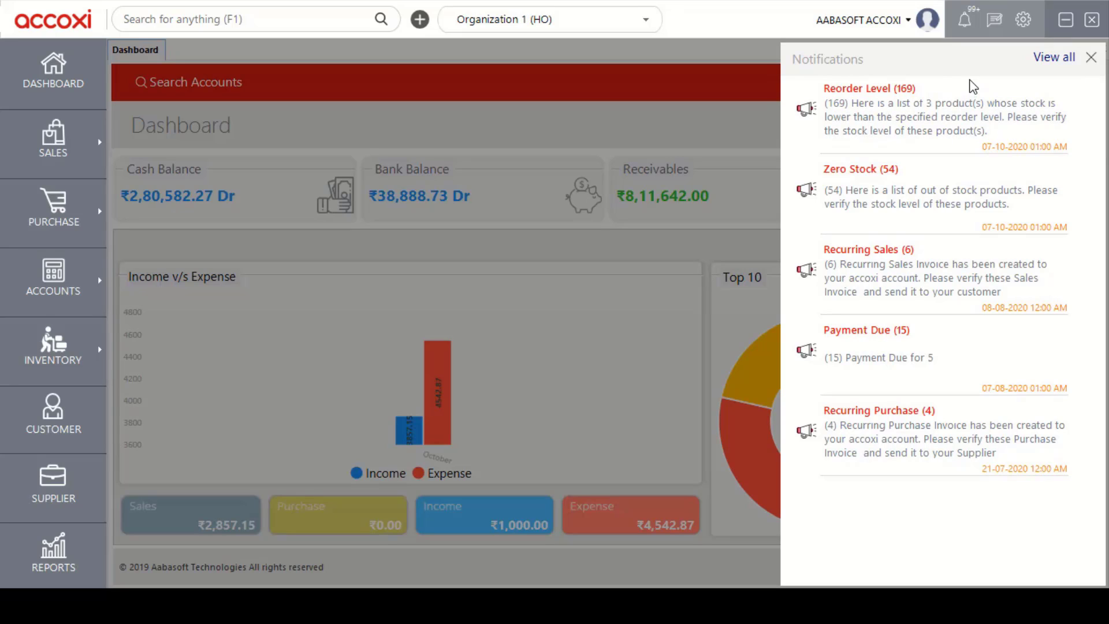
click(1042, 60)
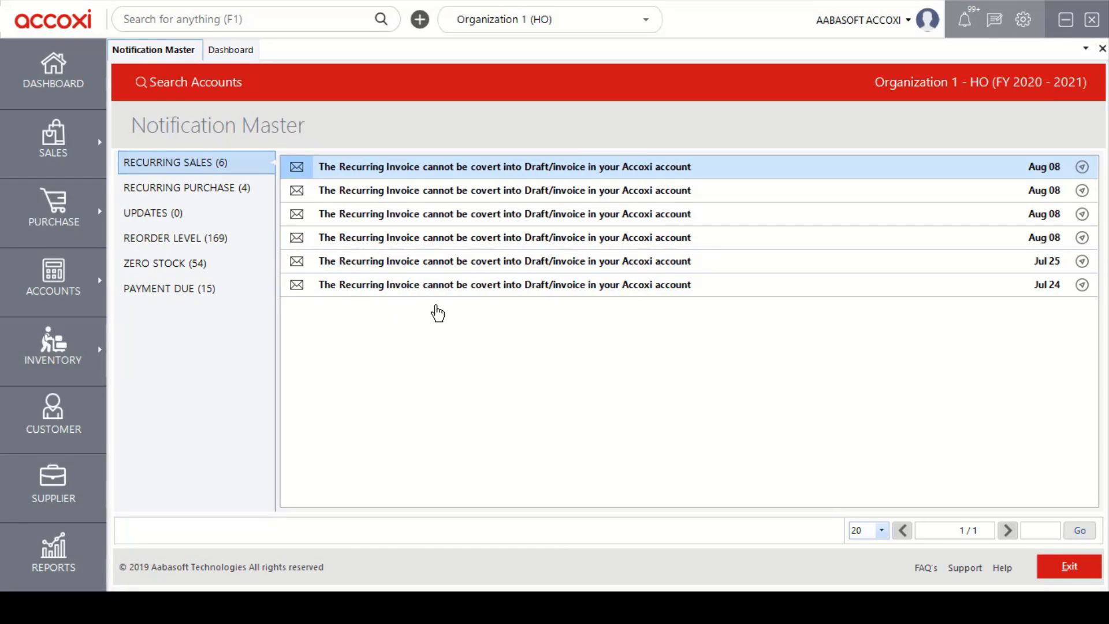
click(230, 169)
click(252, 192)
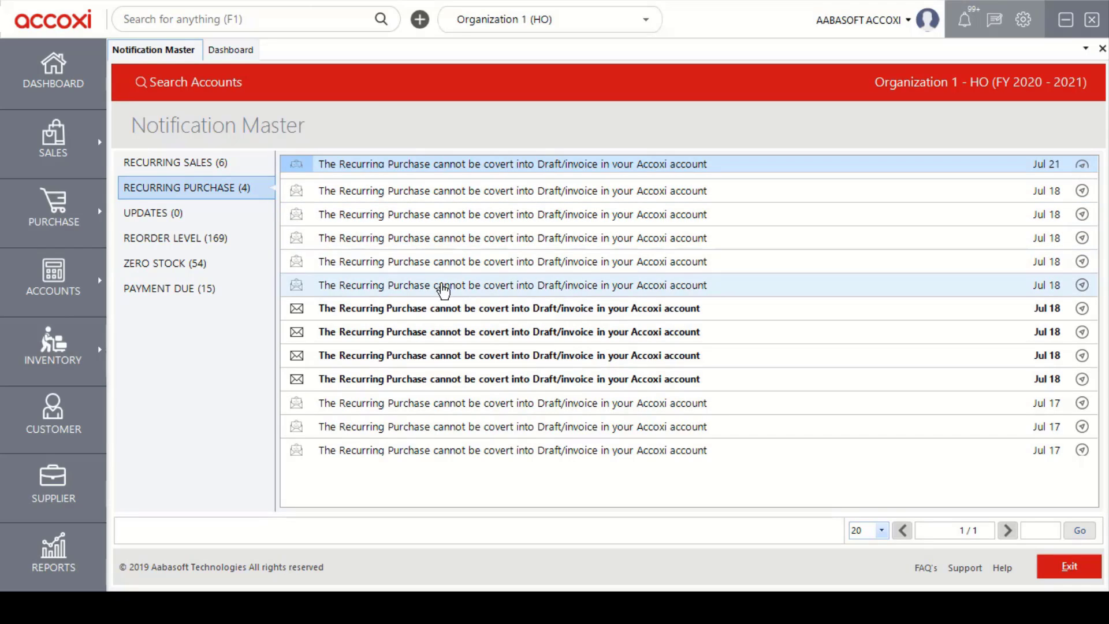
click(202, 217)
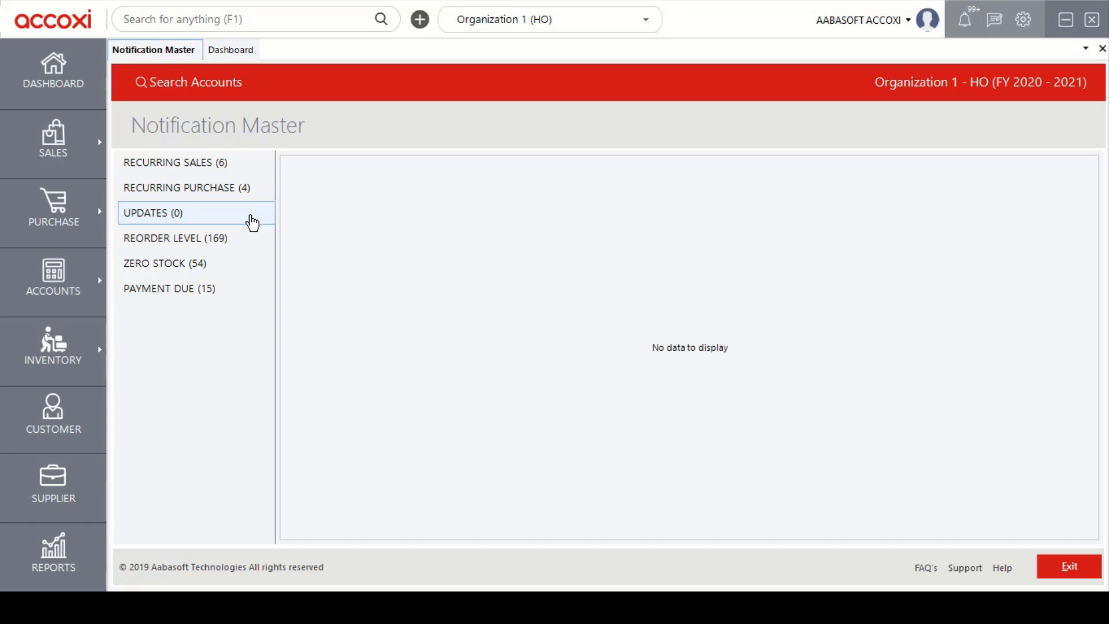
Check the Reorder Level notifications, including an Oct 06 entry, plus Zero Stock and Payment Due, and leave Notification Master
click(245, 241)
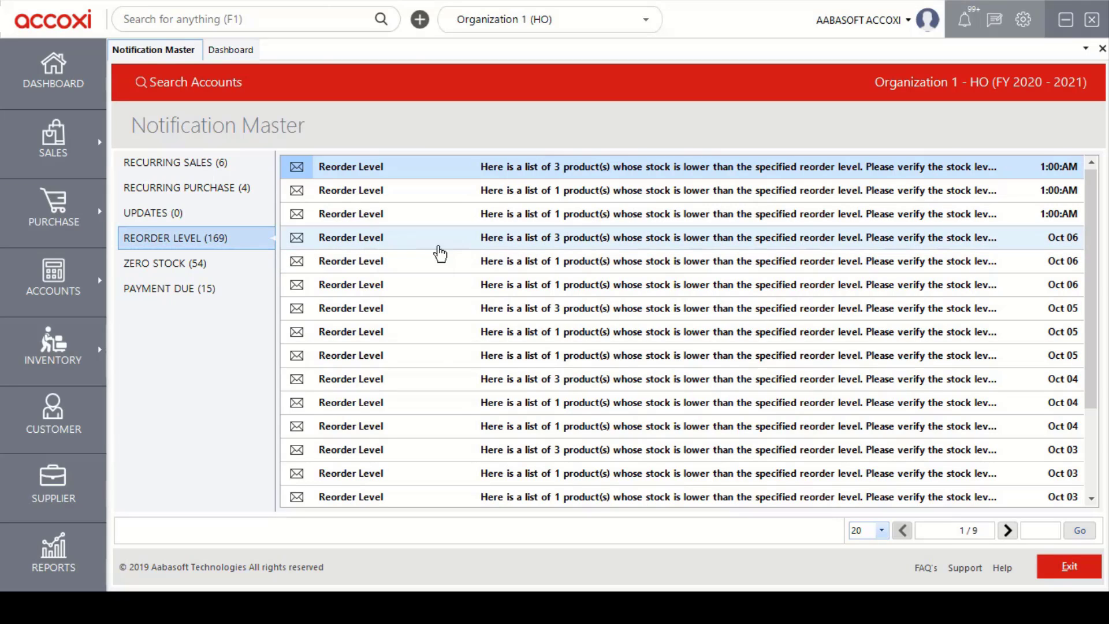
click(653, 247)
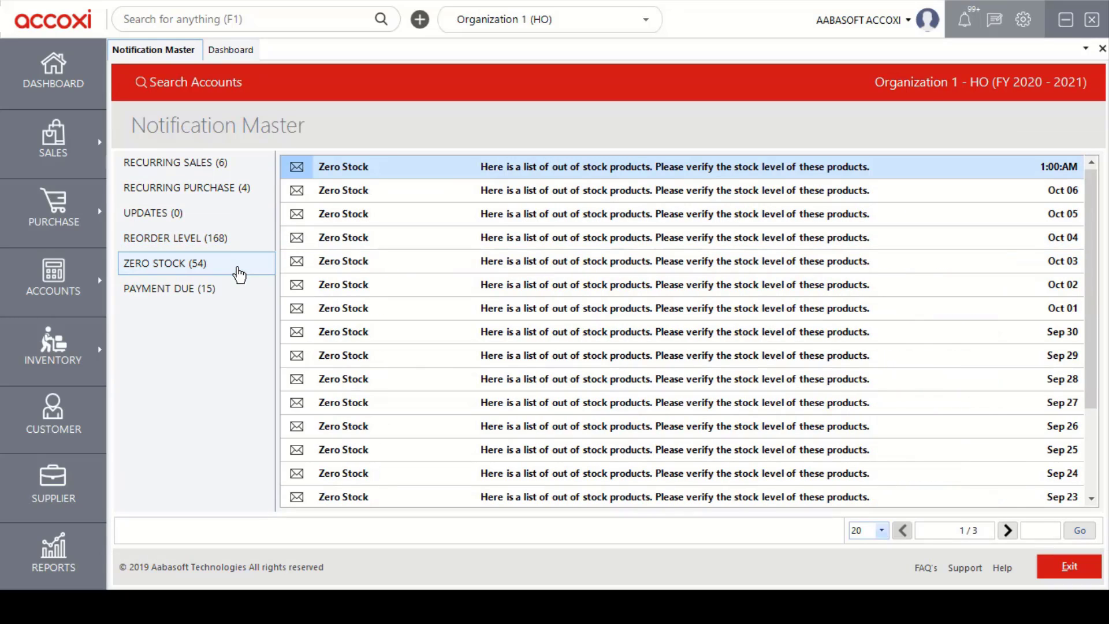
click(239, 275)
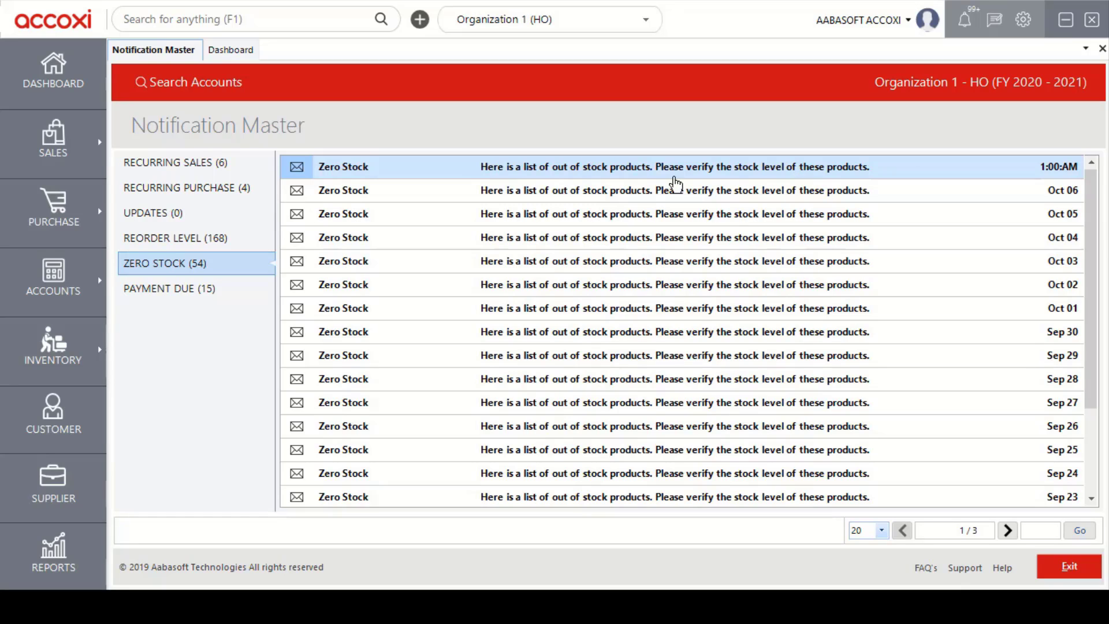
click(216, 292)
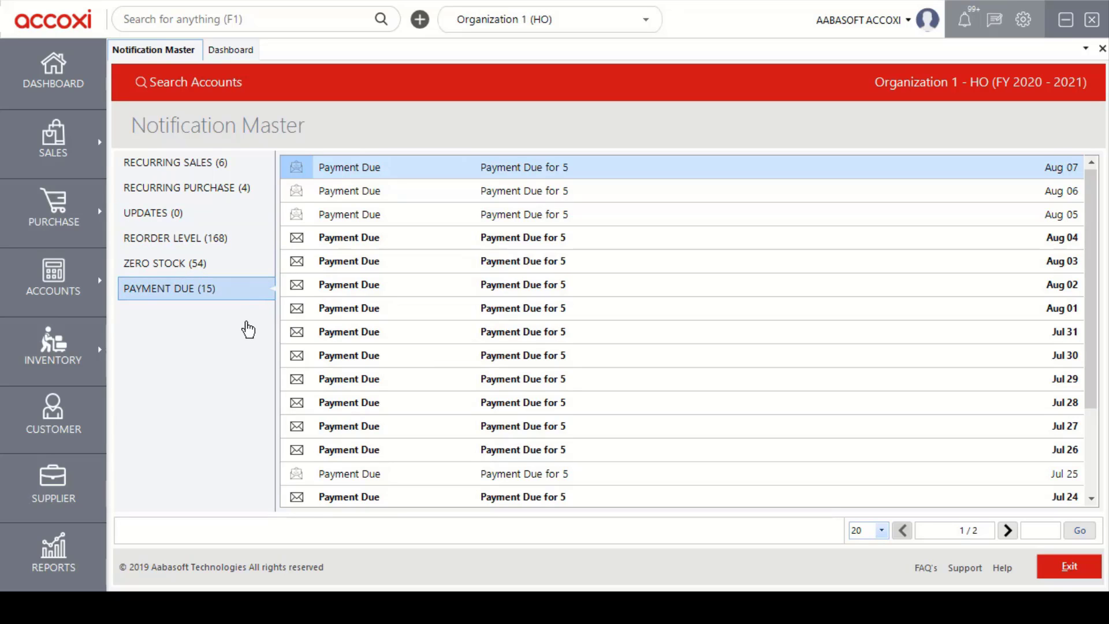
click(968, 29)
click(1022, 50)
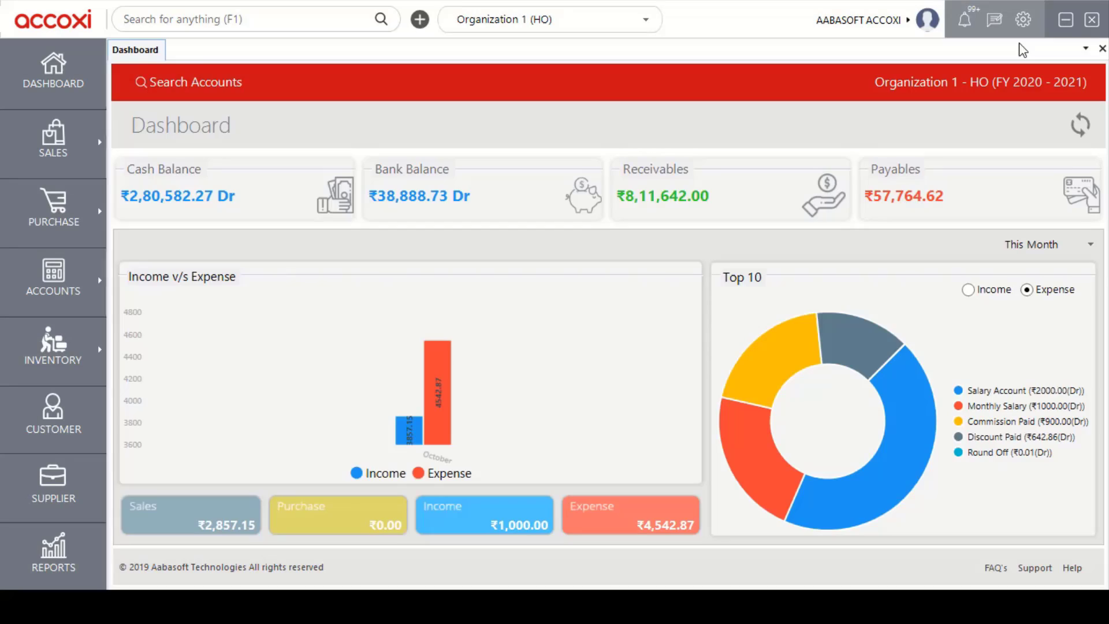
Fill in the contact email and mobile number on the Feedback form, and close the form without submitting it
click(994, 26)
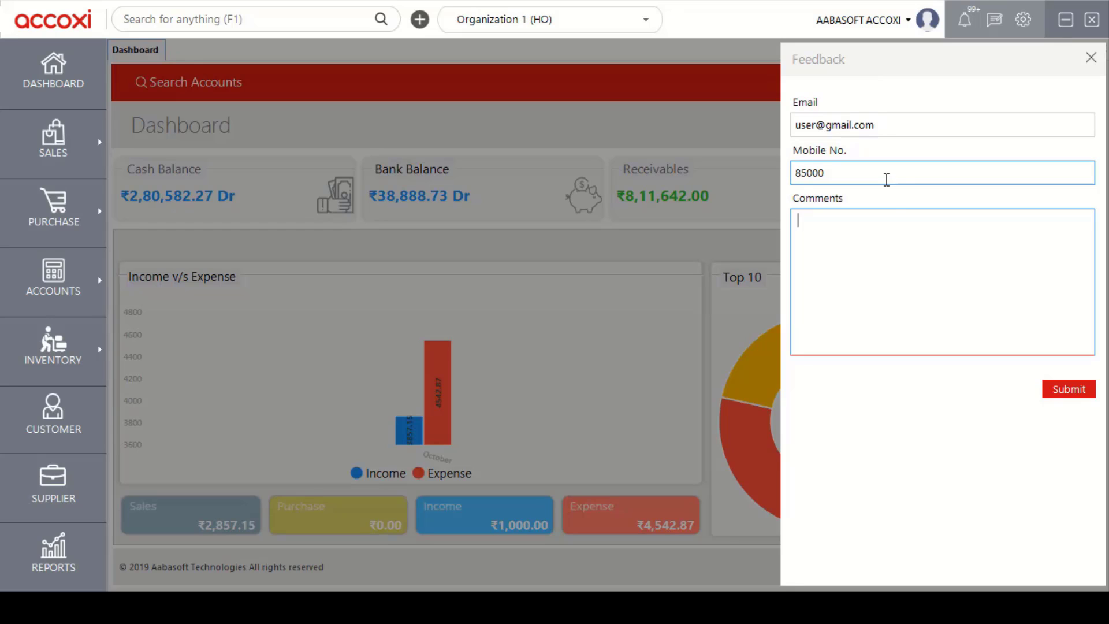
text(0)
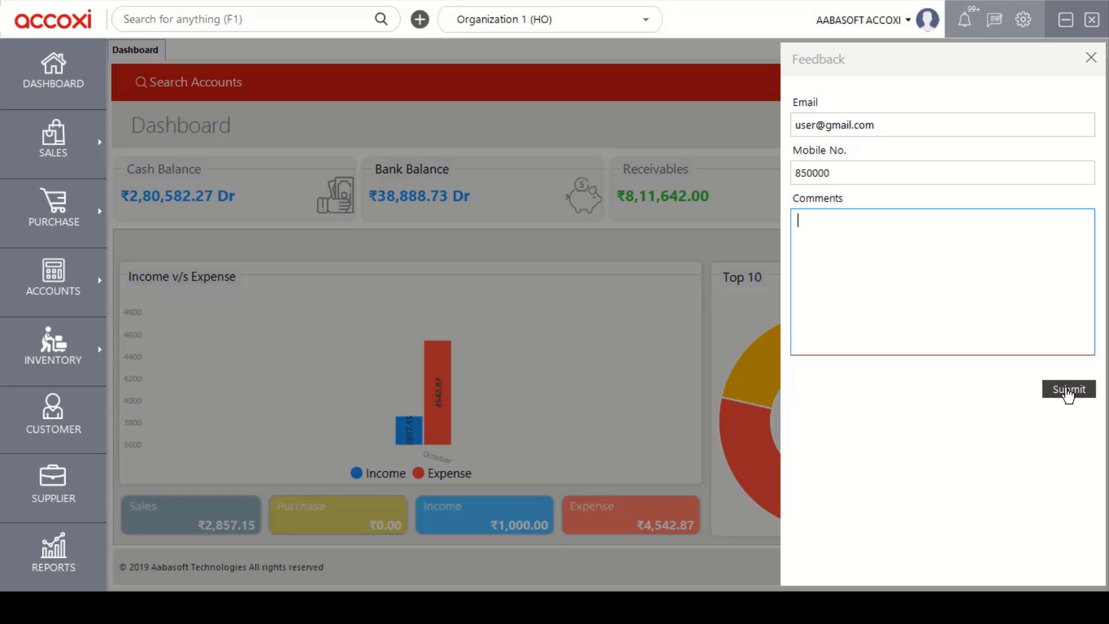
click(1091, 57)
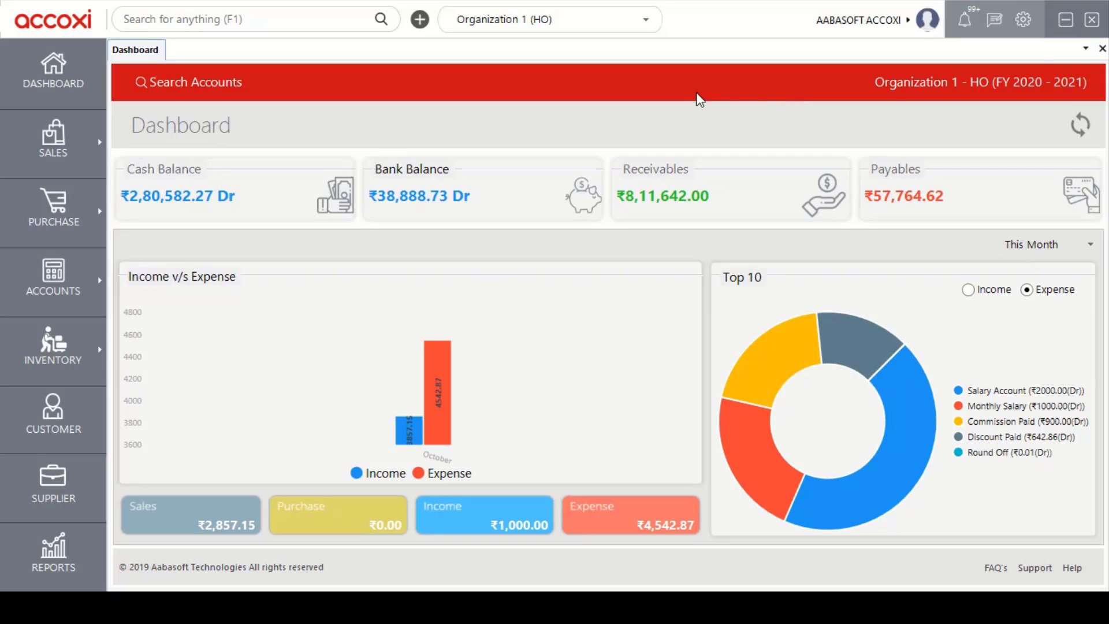